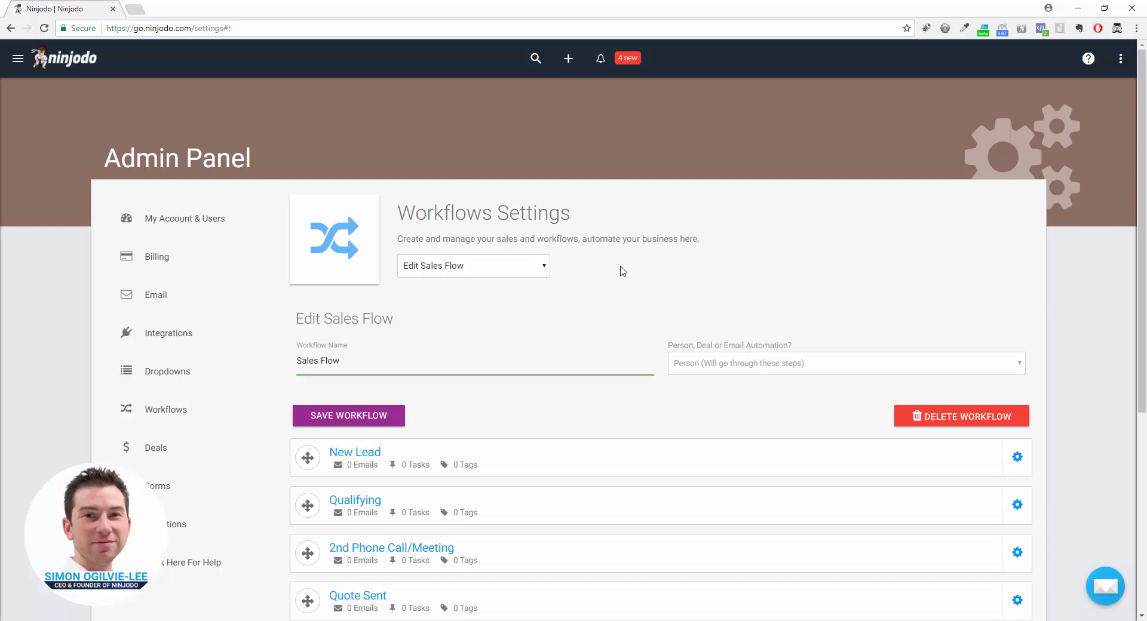
Open the settings of the New Lead step in the Sales Flow workflow.
{"action": "scroll", "coordinate": [621, 272], "scroll_direction": "down", "scroll_amount": 2}
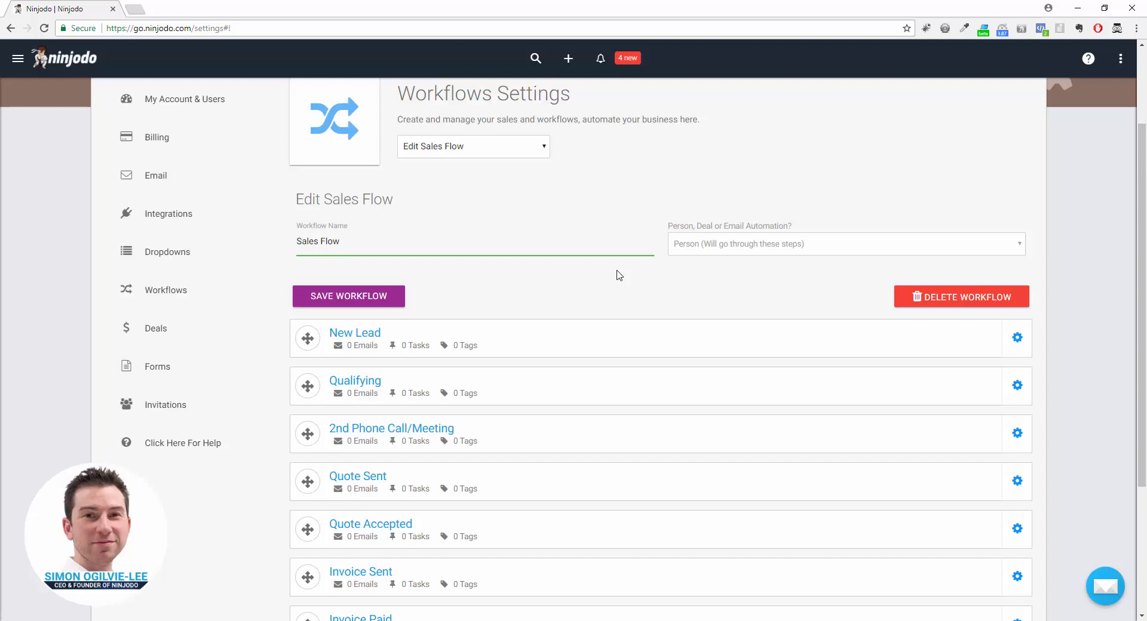
{"action": "scroll", "coordinate": [615, 271], "scroll_direction": "down", "scroll_amount": 2}
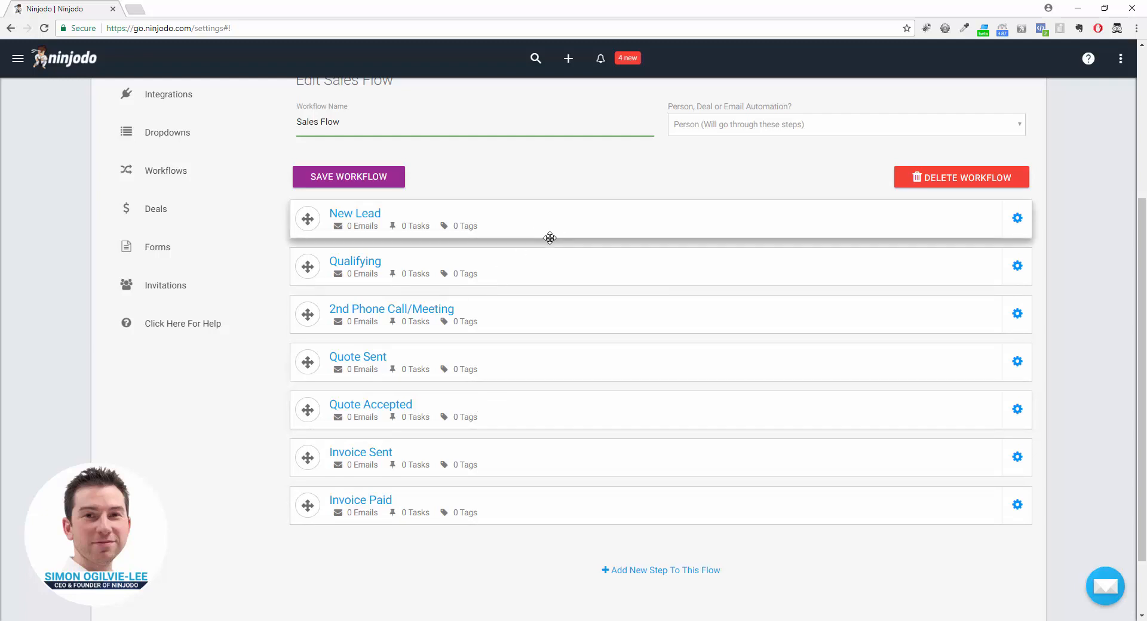
{"action": "left_click", "coordinate": [1017, 219]}
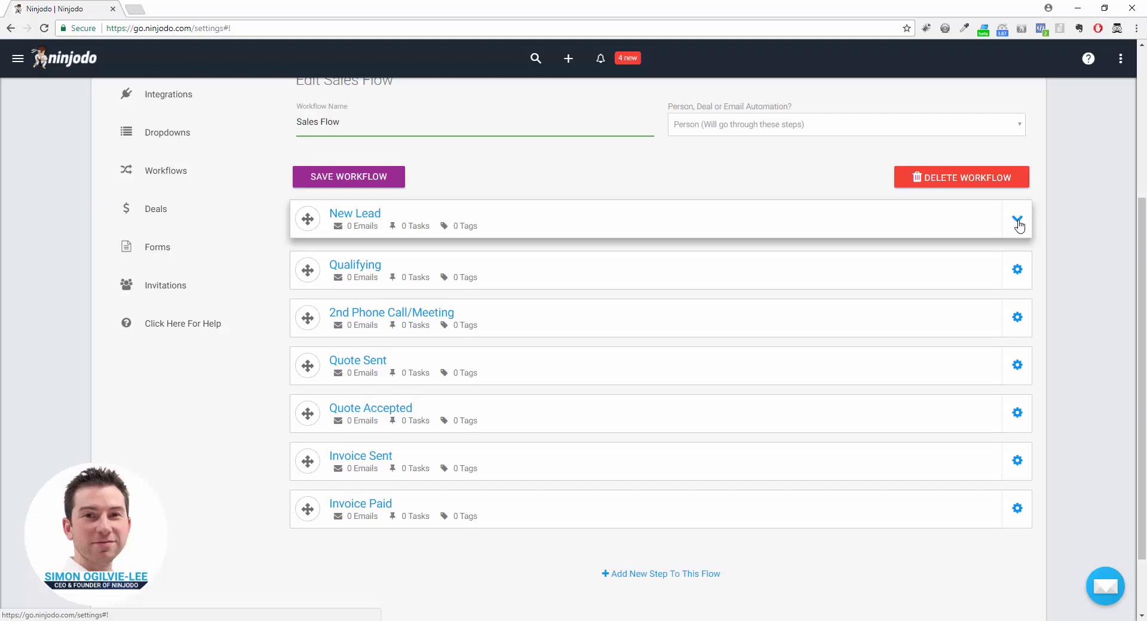
{"action": "scroll", "coordinate": [740, 287], "scroll_direction": "down", "scroll_amount": 2}
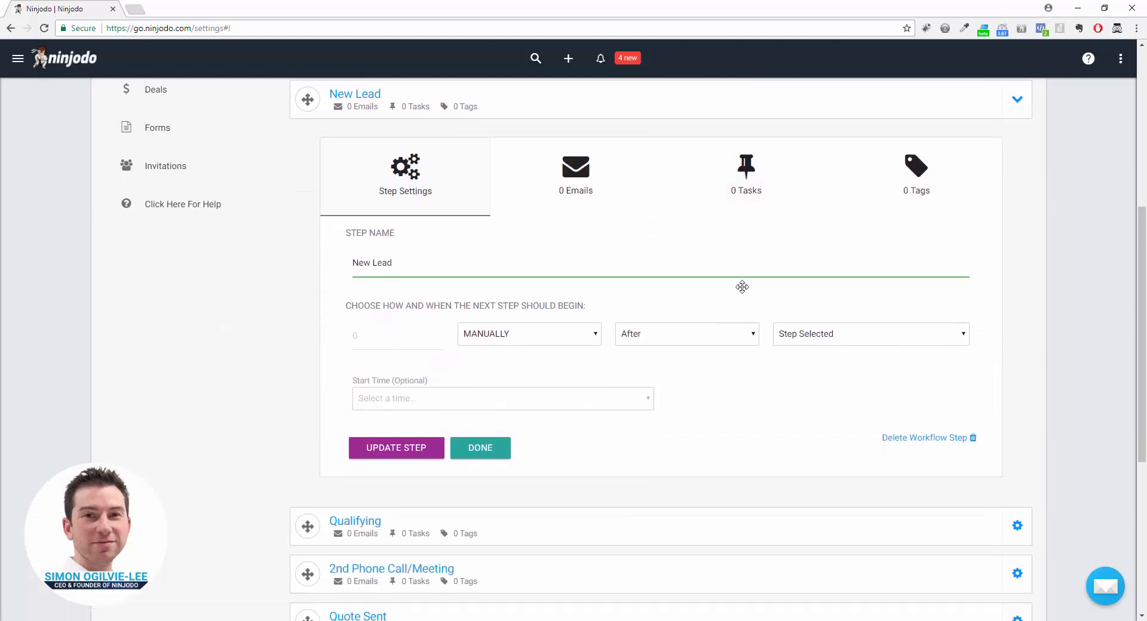
{"action": "scroll", "coordinate": [742, 286], "scroll_direction": "up", "scroll_amount": 1}
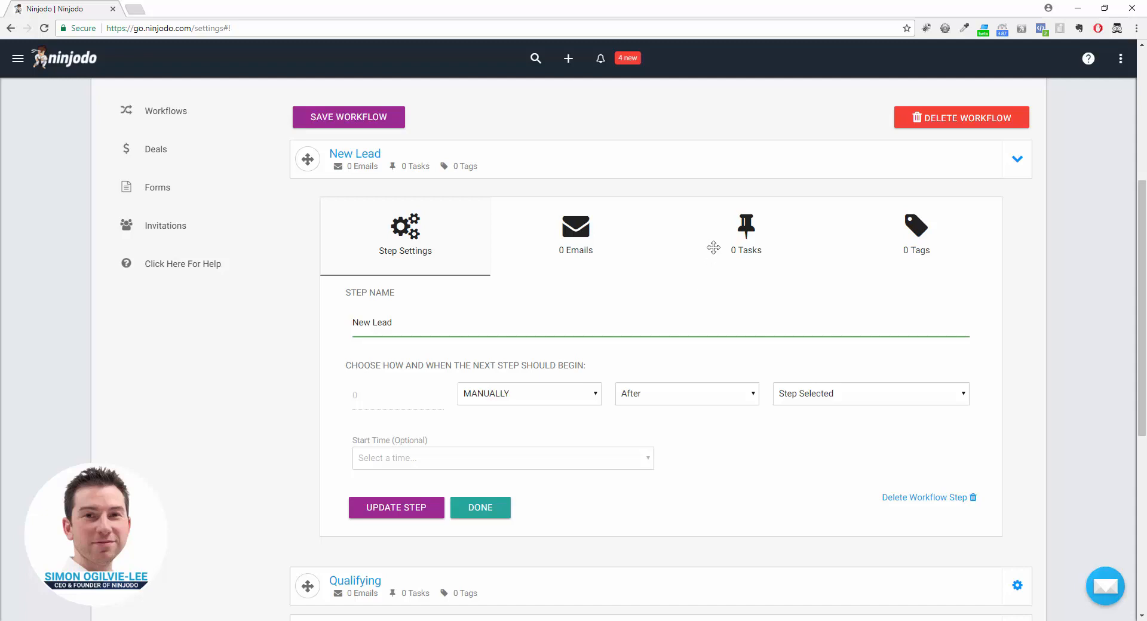
Set the New Lead step to add the "New Lead" tag to the contact, and save the tag selection.
{"action": "left_click", "coordinate": [912, 236]}
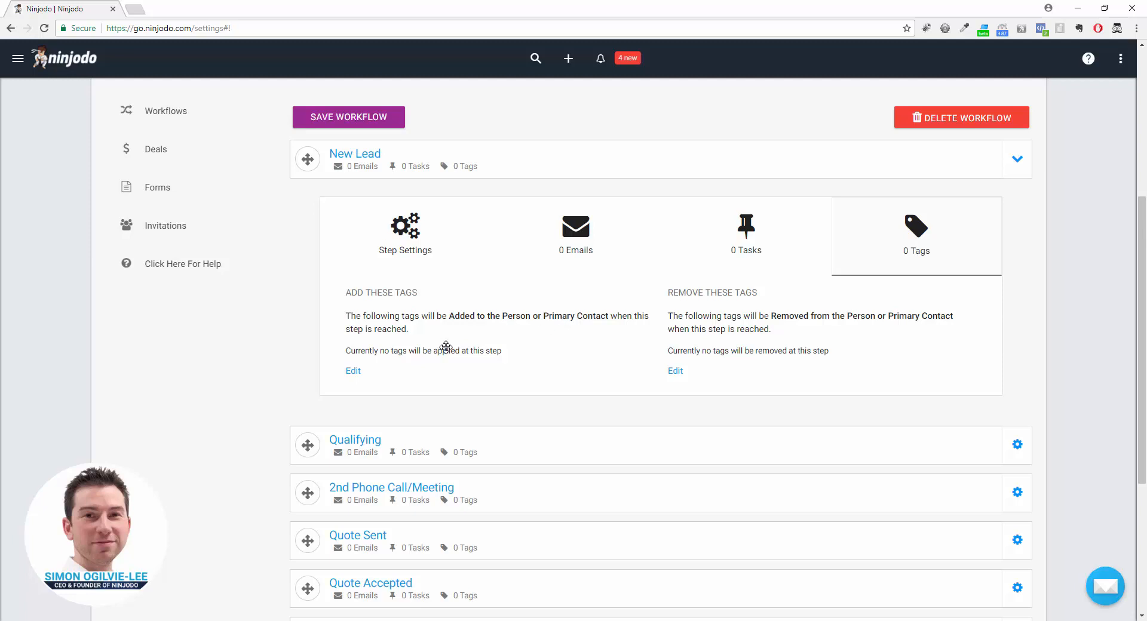
{"action": "left_click", "coordinate": [353, 371]}
{"action": "left_click", "coordinate": [366, 375]}
{"action": "type", "text": "new"}
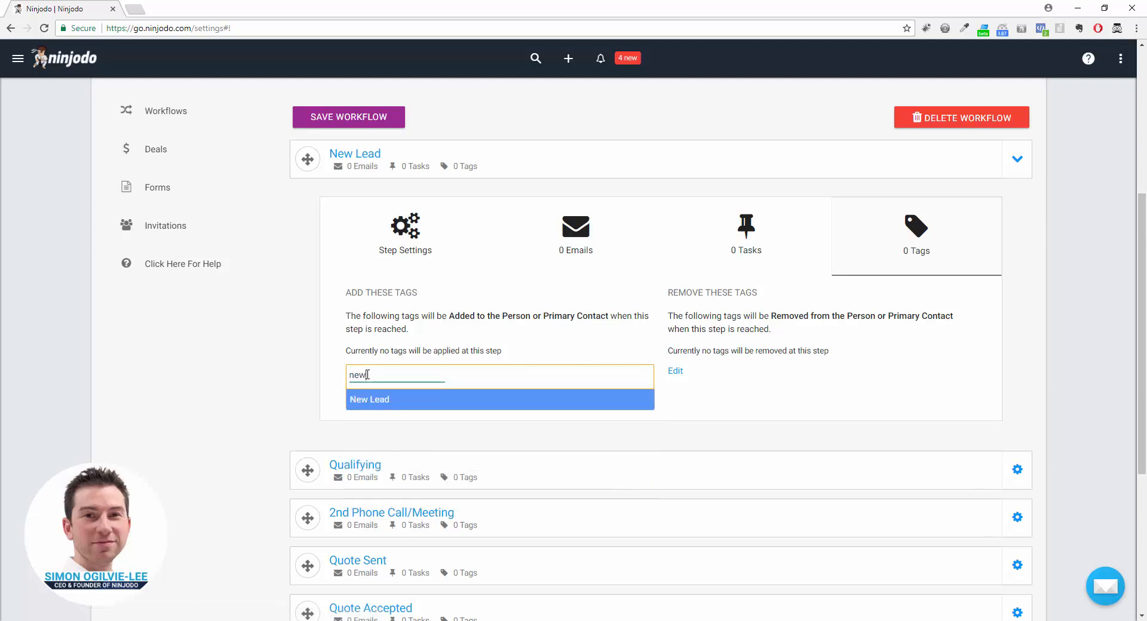
{"action": "left_click", "coordinate": [382, 400]}
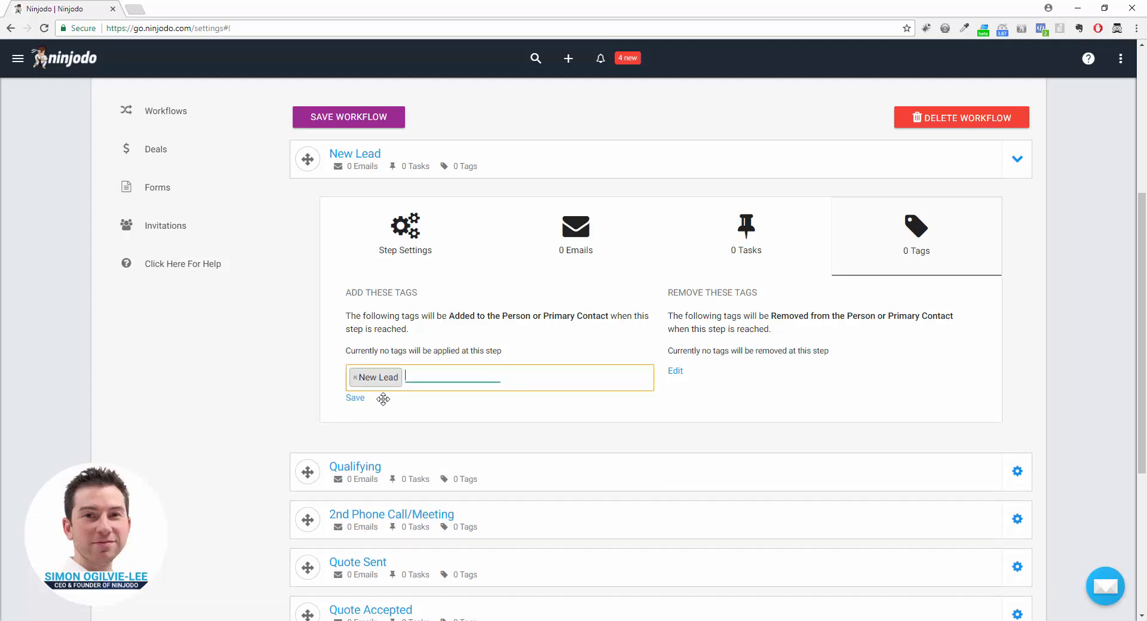
{"action": "left_click", "coordinate": [356, 398]}
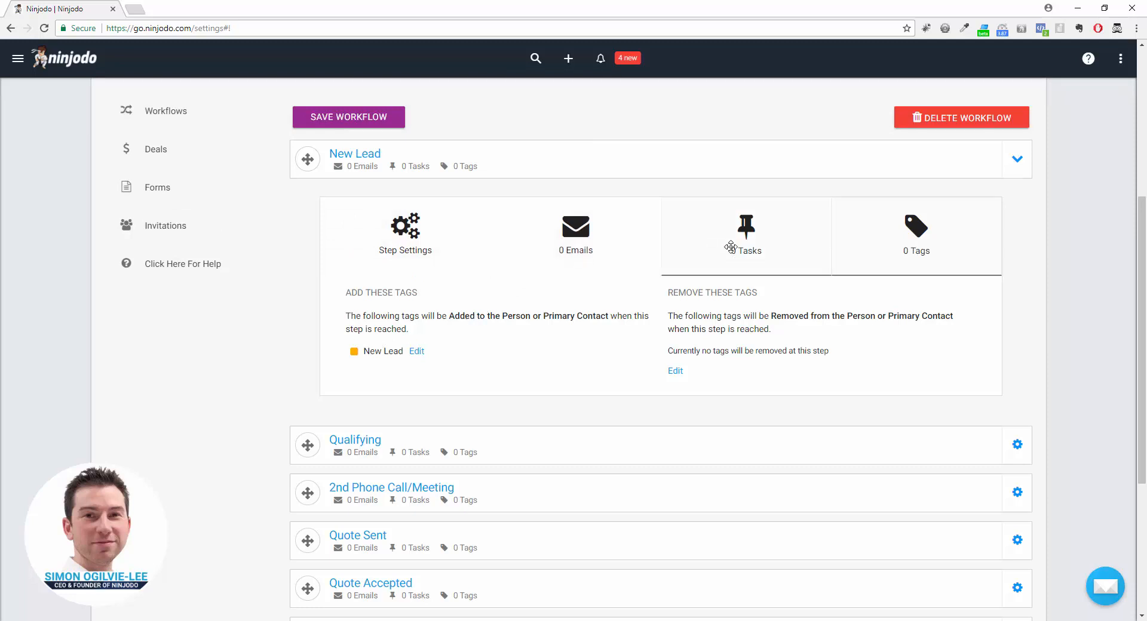
Create a new workflow email for the New Lead step with the subject "Great to hear from you".
{"action": "left_click", "coordinate": [629, 243]}
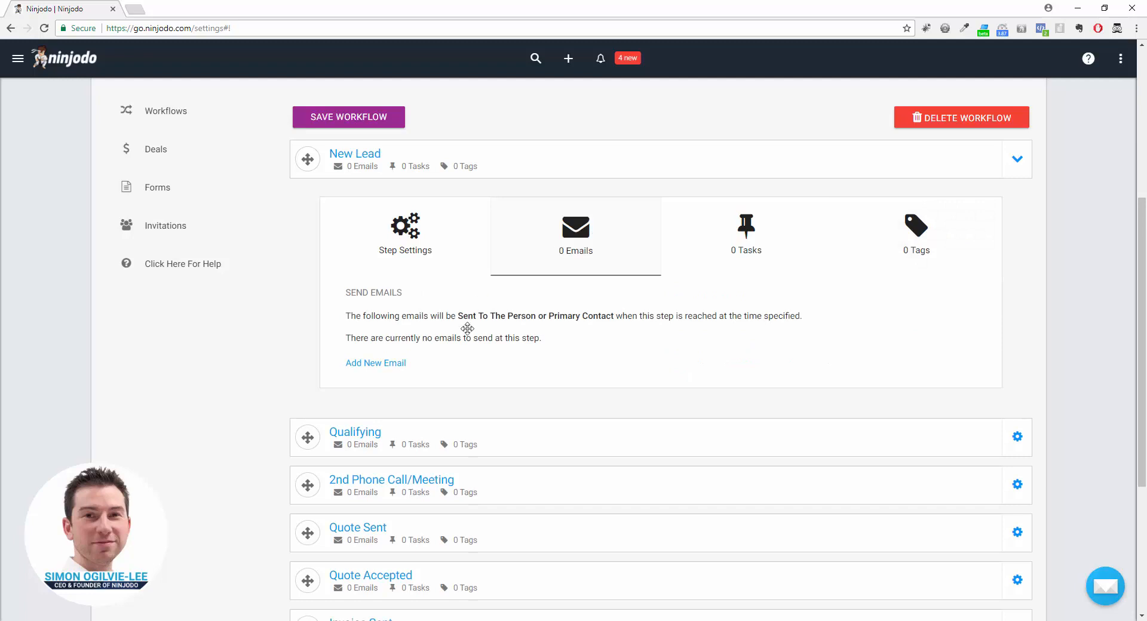
{"action": "left_click", "coordinate": [384, 366]}
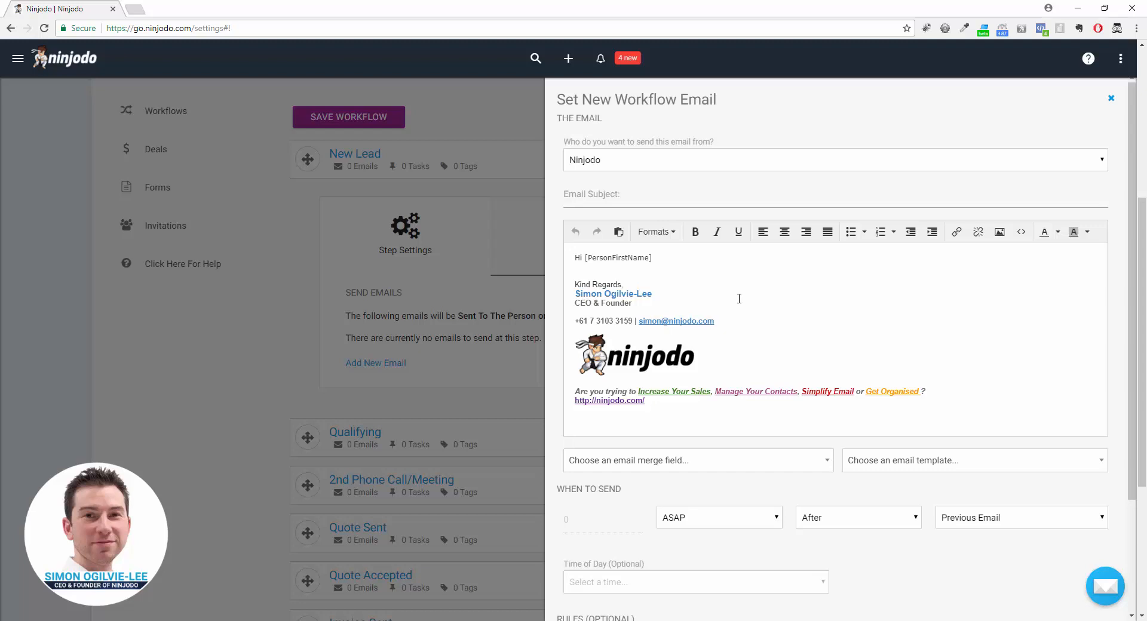
{"action": "left_click", "coordinate": [661, 195]}
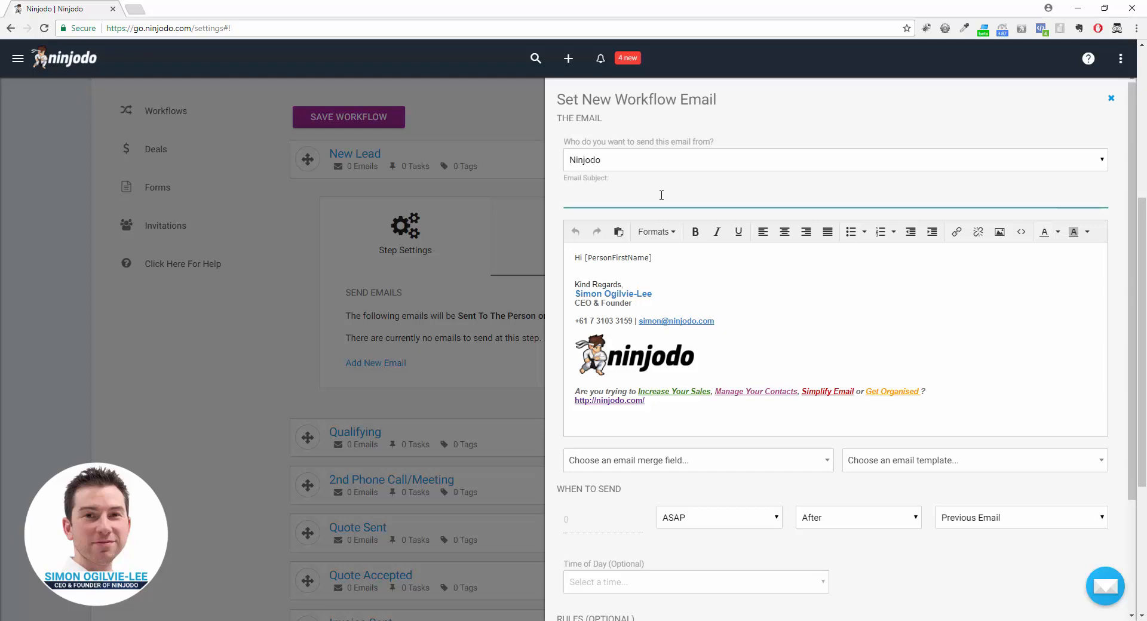
{"action": "type", "text": "Great to hear from you"}
Below the greeting, write "Thanks for getting in touch." and "Just a quick email to let you know I've received your enquiry.".
{"action": "left_click", "coordinate": [619, 267]}
{"action": "key", "text": "Return"}
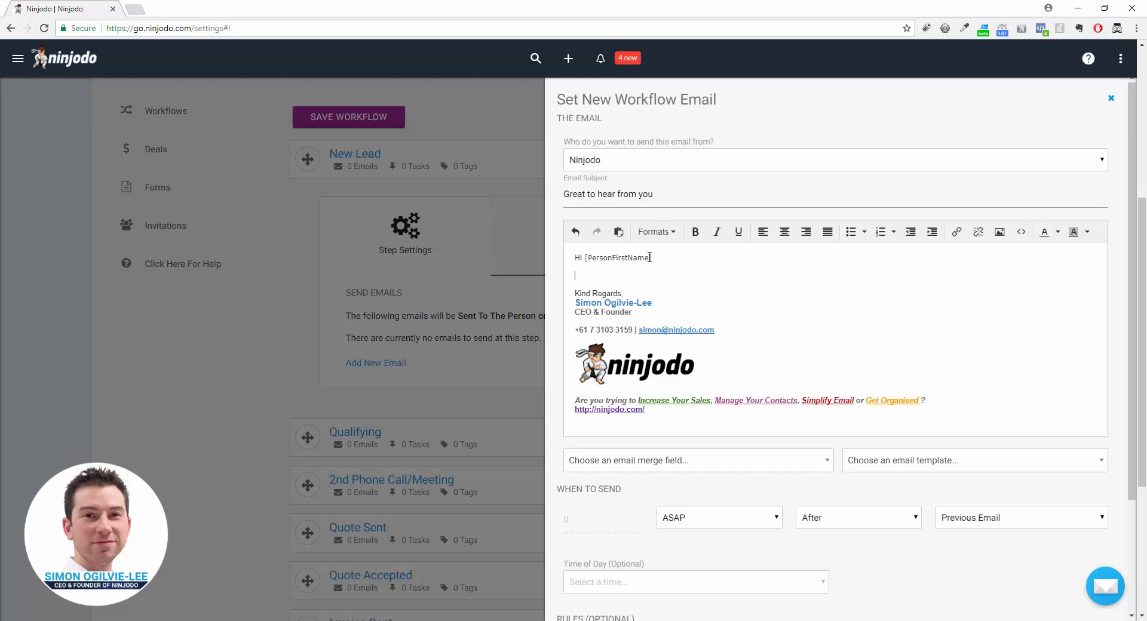
{"action": "left_click_drag", "start_coordinate": [651, 257], "coordinate": [585, 258]}
{"action": "left_click", "coordinate": [620, 275]}
{"action": "type", "text": "Thanks for getting in touch."}
{"action": "key", "text": "Return"}
{"action": "type", "text": "Just"}
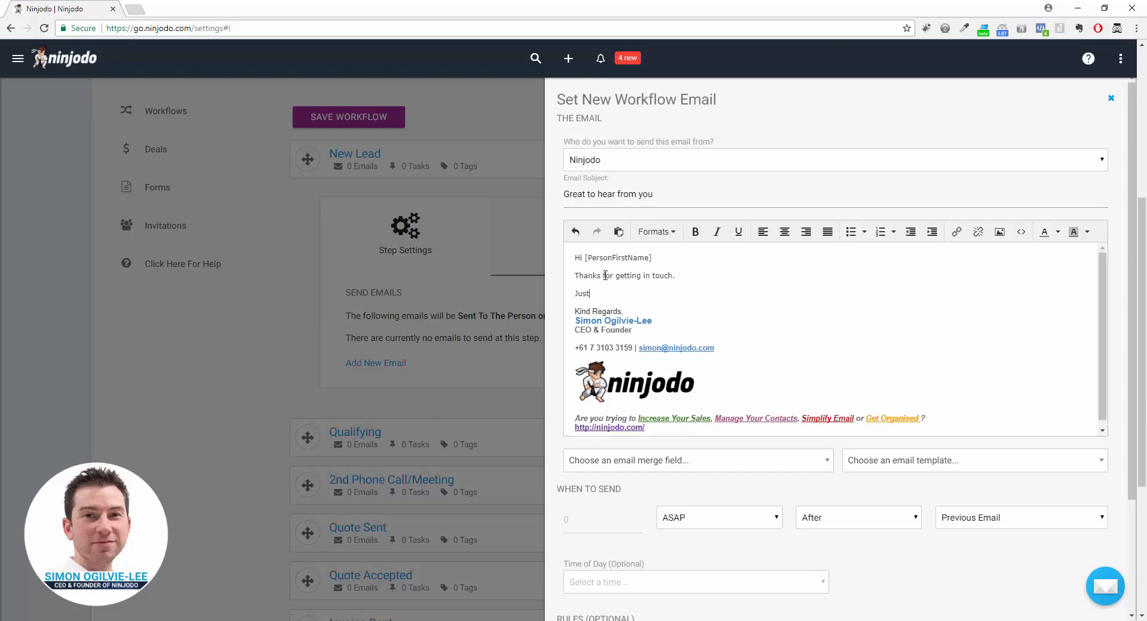
{"action": "type", "text": " a quick email to let you know I've received your"}
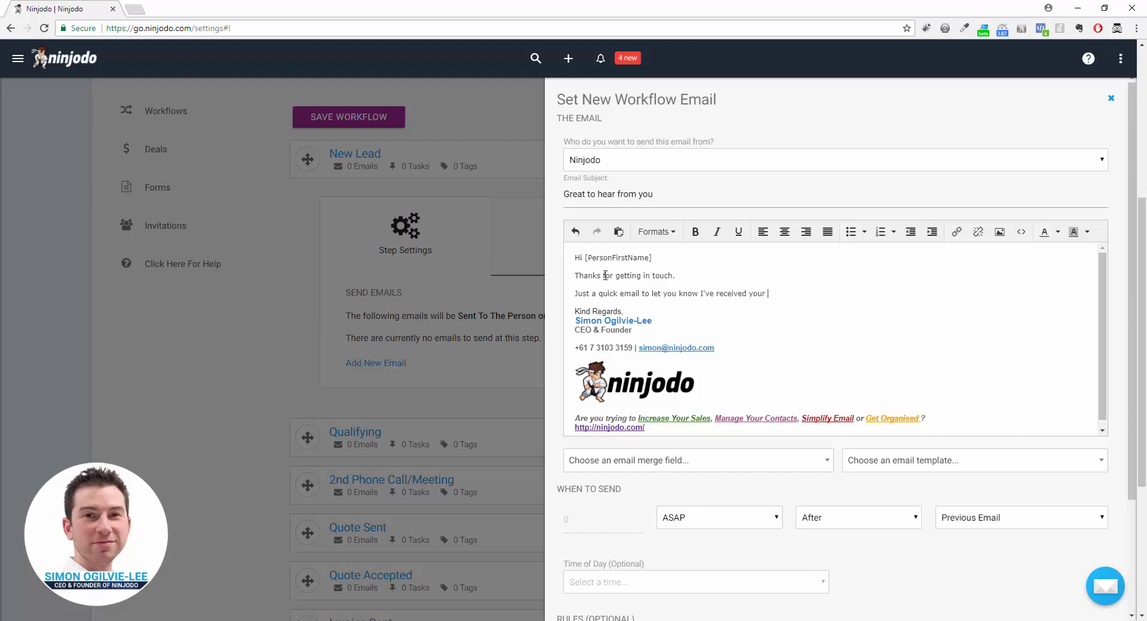
{"action": "type", "text": " enquiryu"}
Add the paragraph "I'll take a look at it as soon as I can and come back to you with a more details response.".
{"action": "key", "text": "Return"}
{"action": "type", "text": "I"}
{"action": "type", "text": "tak"}
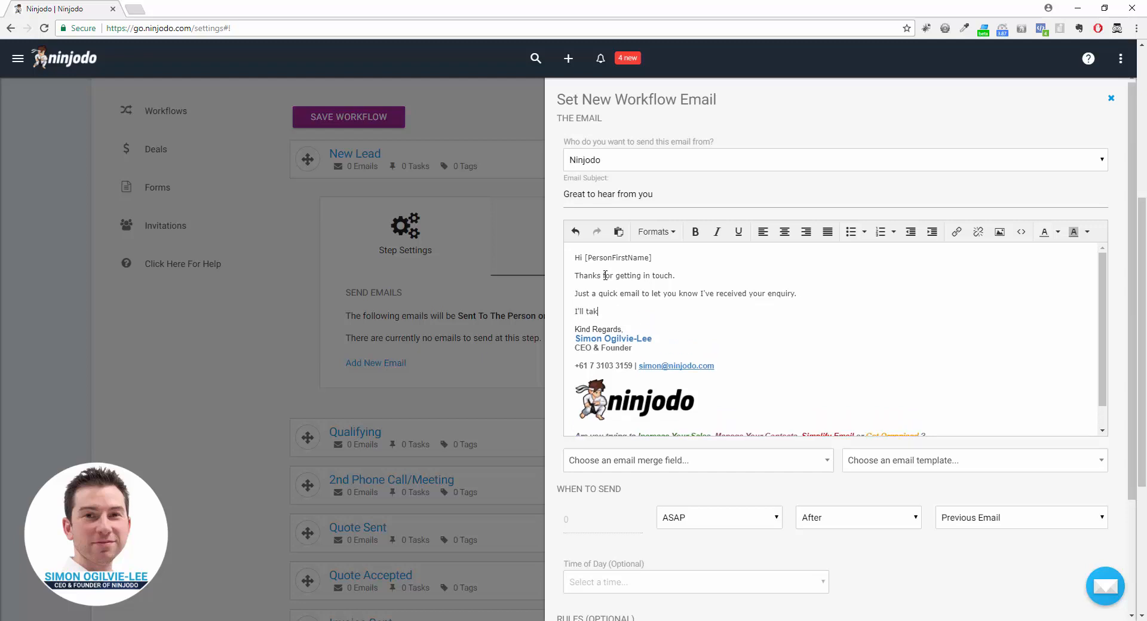
{"action": "type", "text": "e a look at it as soon as I can and come bcak t"}
{"action": "key", "text": "BackSpace"}
{"action": "key", "text": "BackSpace"}
{"action": "key", "text": "BackSpace"}
{"action": "key", "text": "BackSpace"}
{"action": "type", "text": "ack to"}
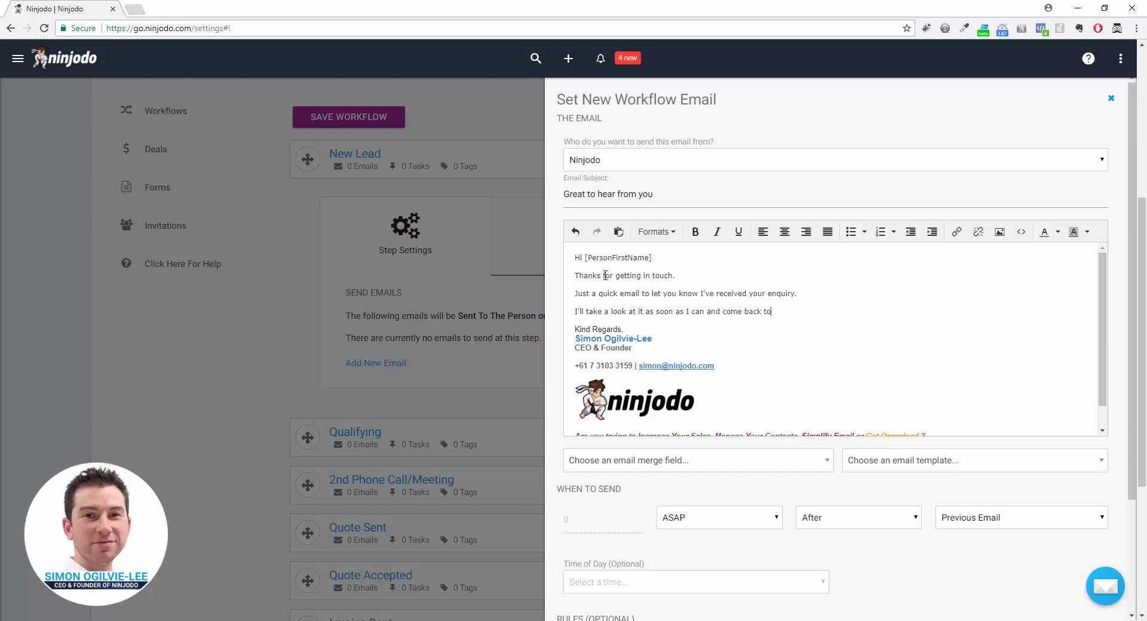
{"action": "type", "text": " you with a more details response."}
End the email message with the line "Looking forward to connecting more." above the signature.
{"action": "key", "text": "Return"}
{"action": "type", "text": "Looking for"}
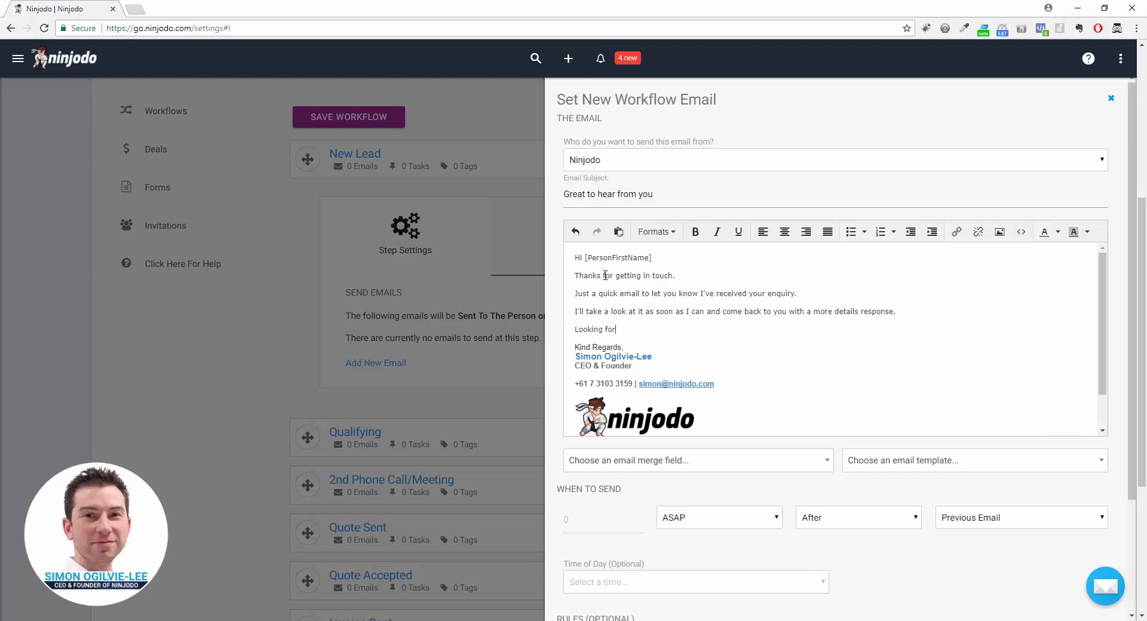
{"action": "type", "text": "ward to connecting more."}
Schedule the email to send 30 Minutes After Step Selected.
{"action": "scroll", "coordinate": [728, 314], "scroll_direction": "down", "scroll_amount": 1}
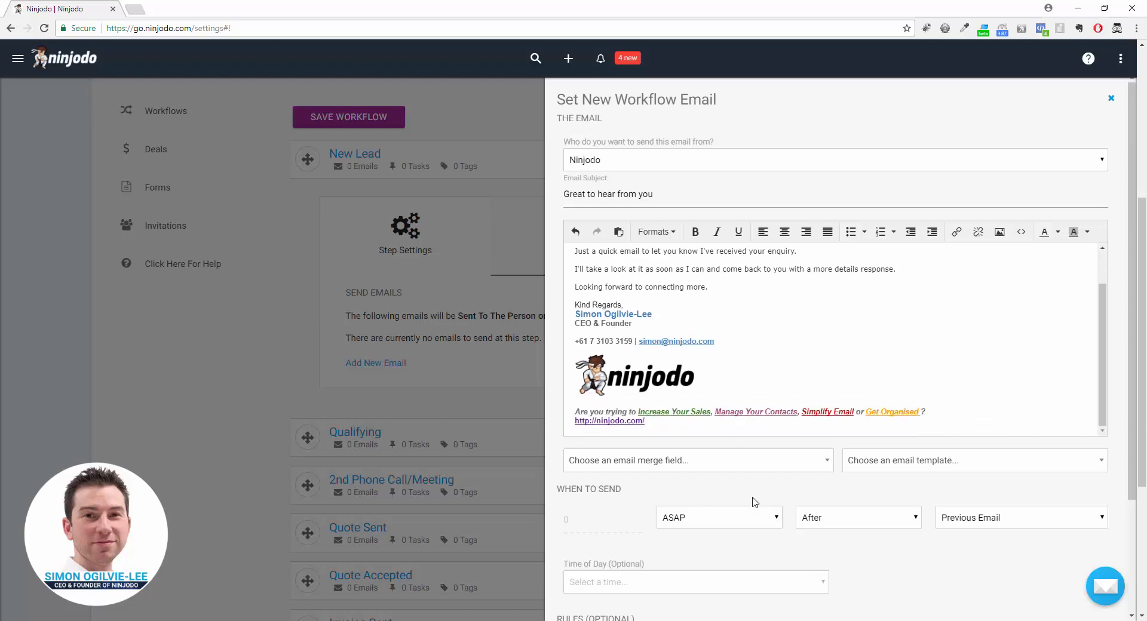
{"action": "scroll", "coordinate": [753, 501], "scroll_direction": "down", "scroll_amount": 2}
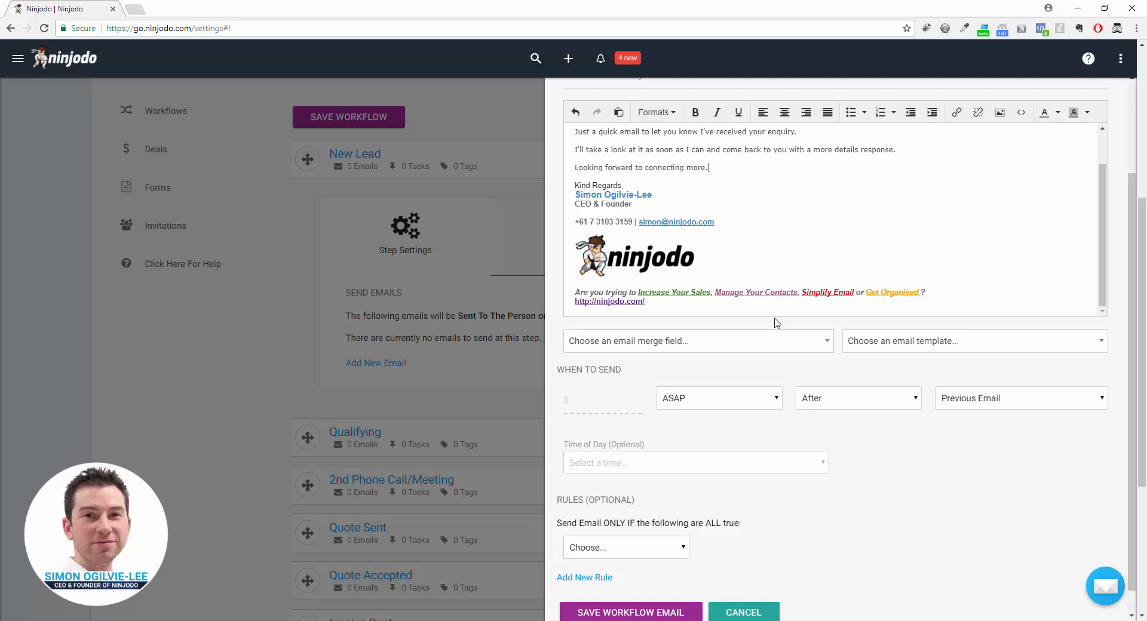
{"action": "scroll", "coordinate": [1108, 189], "scroll_direction": "up", "scroll_amount": 2}
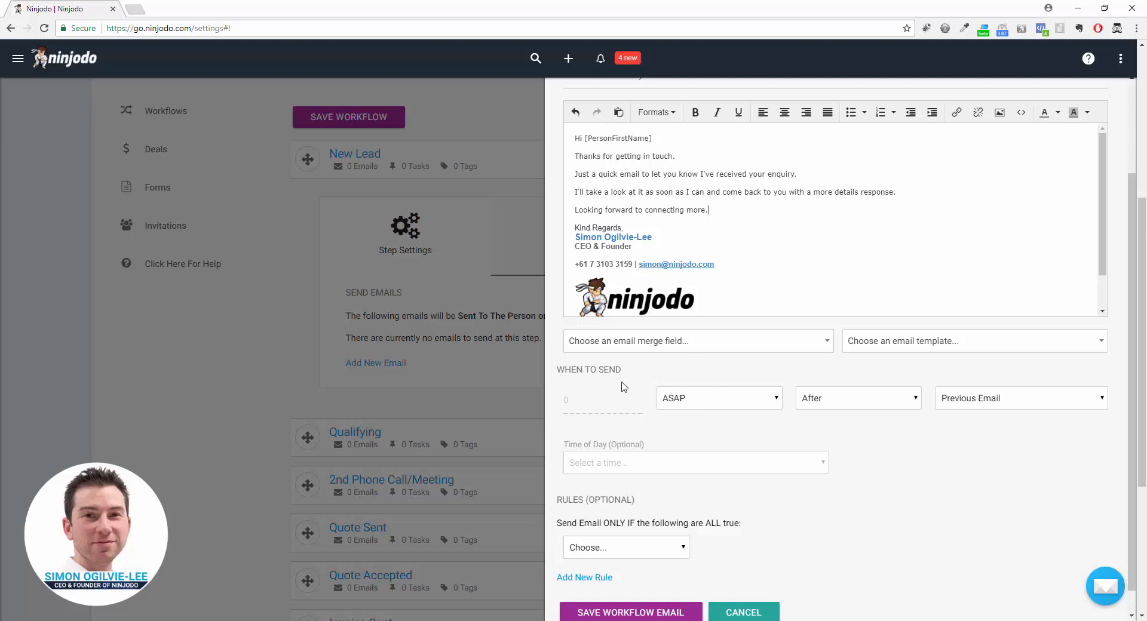
{"action": "left_click", "coordinate": [709, 401]}
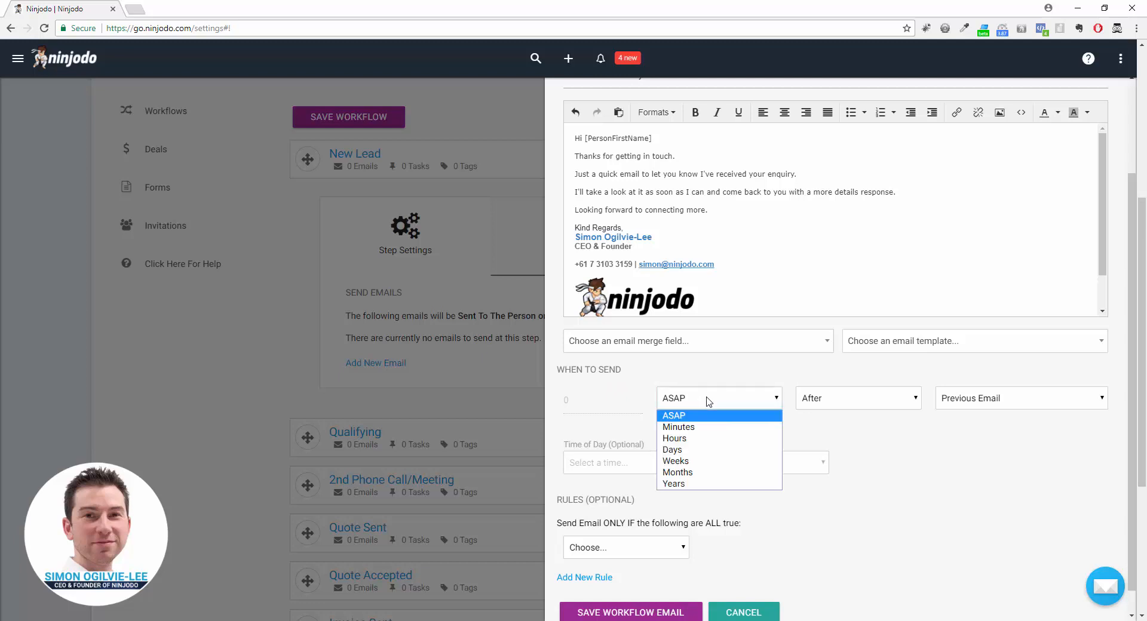
{"action": "left_click", "coordinate": [698, 427]}
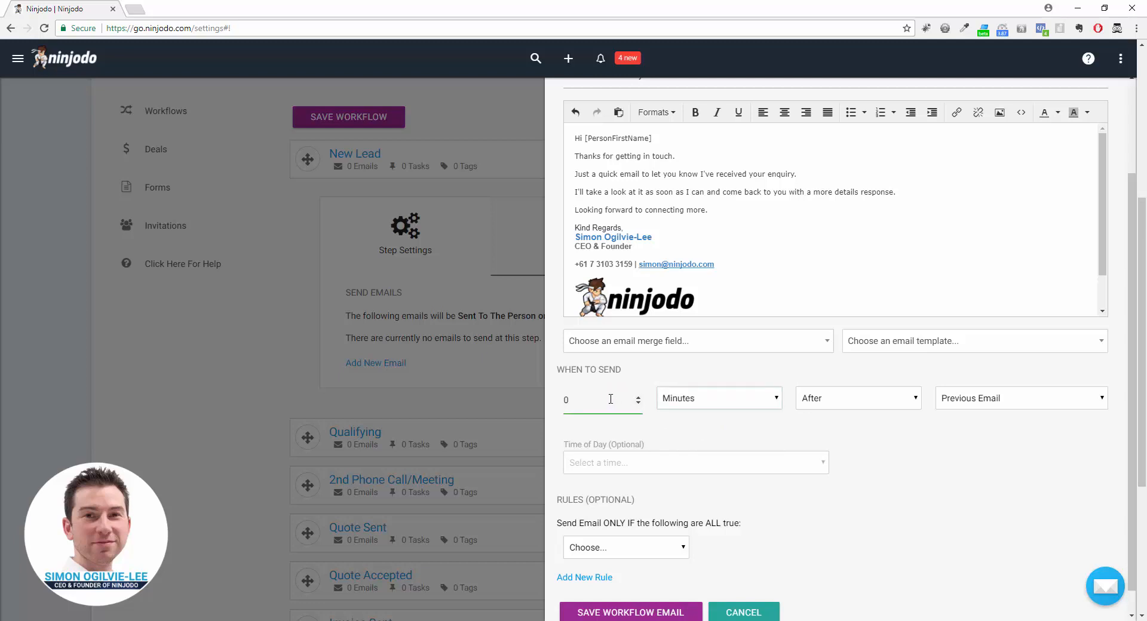
{"action": "key", "text": "BackSpace"}
{"action": "type", "text": "30"}
{"action": "left_click", "coordinate": [981, 406]}
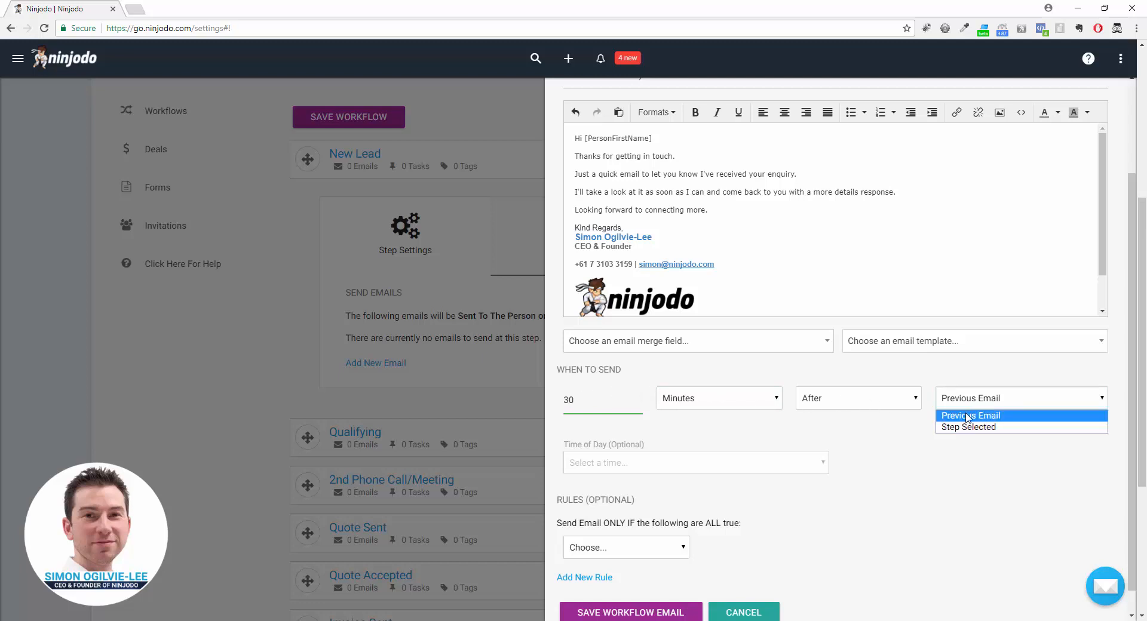
{"action": "left_click", "coordinate": [973, 428]}
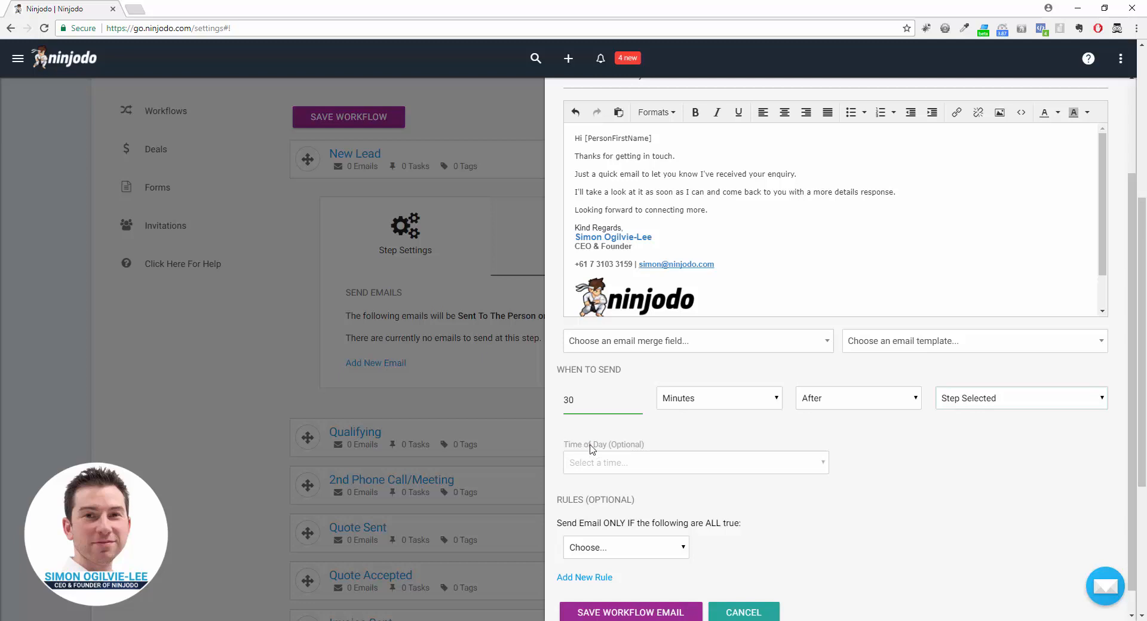
{"action": "left_click", "coordinate": [679, 404]}
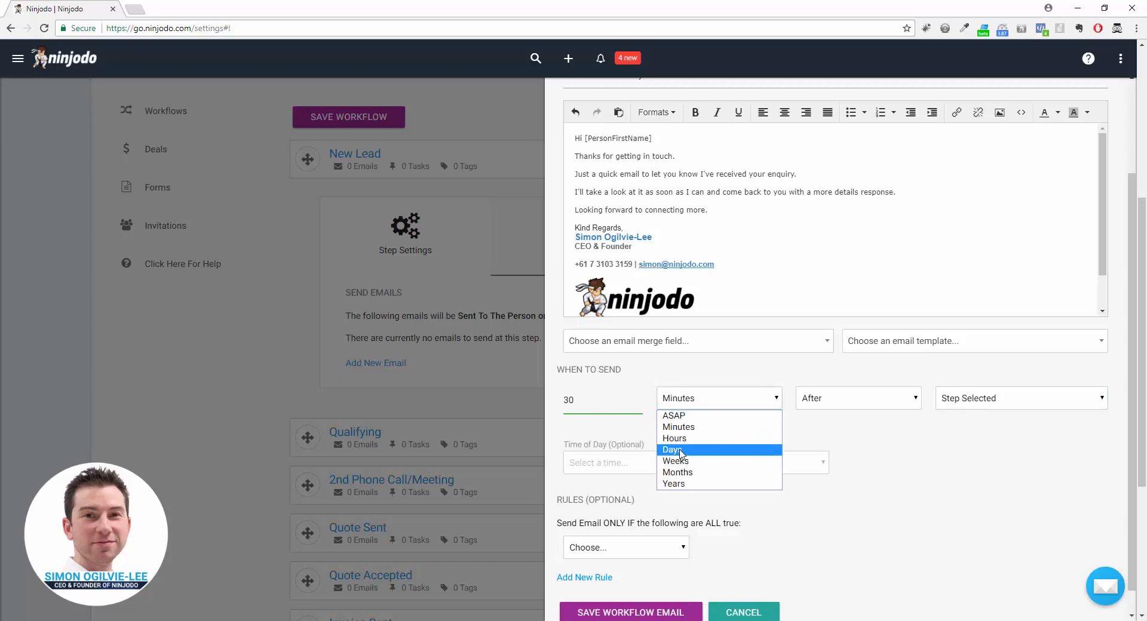
{"action": "left_click", "coordinate": [644, 435]}
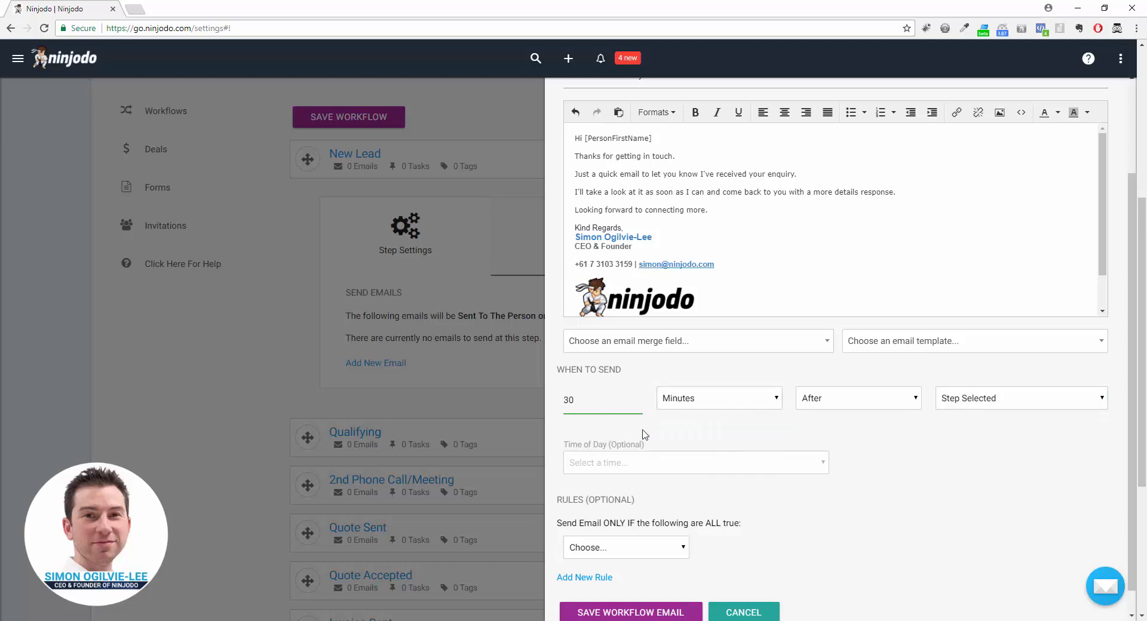
Review the sender options, switching the email's sender to another user and back to Ninjodo.
{"action": "scroll", "coordinate": [673, 436], "scroll_direction": "down", "scroll_amount": 1}
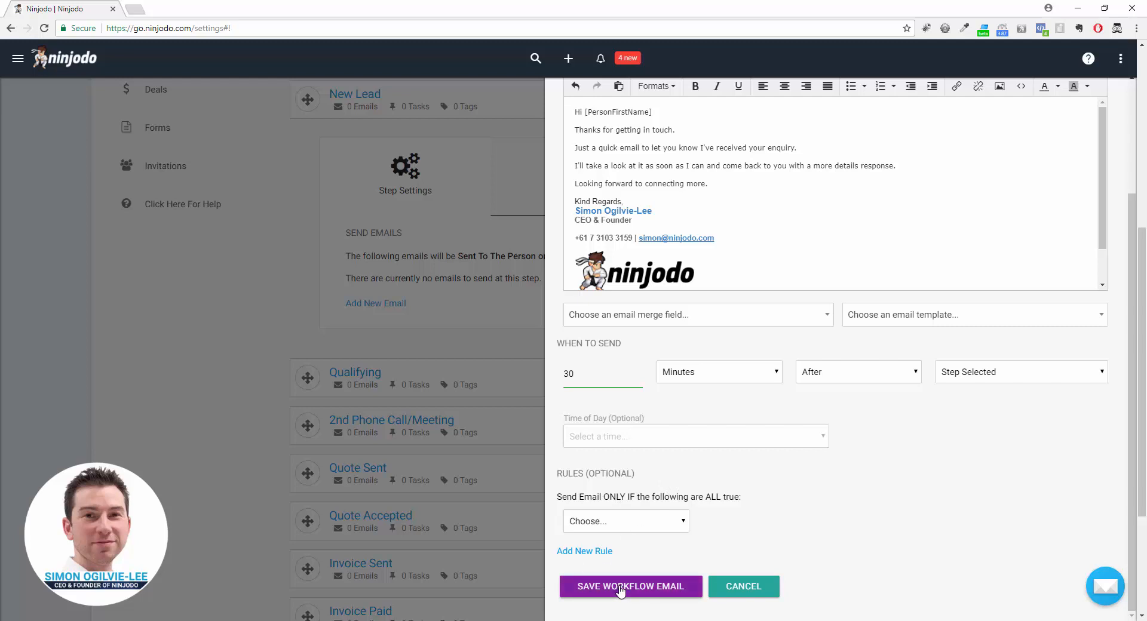
{"action": "scroll", "coordinate": [621, 579], "scroll_direction": "up", "scroll_amount": 1}
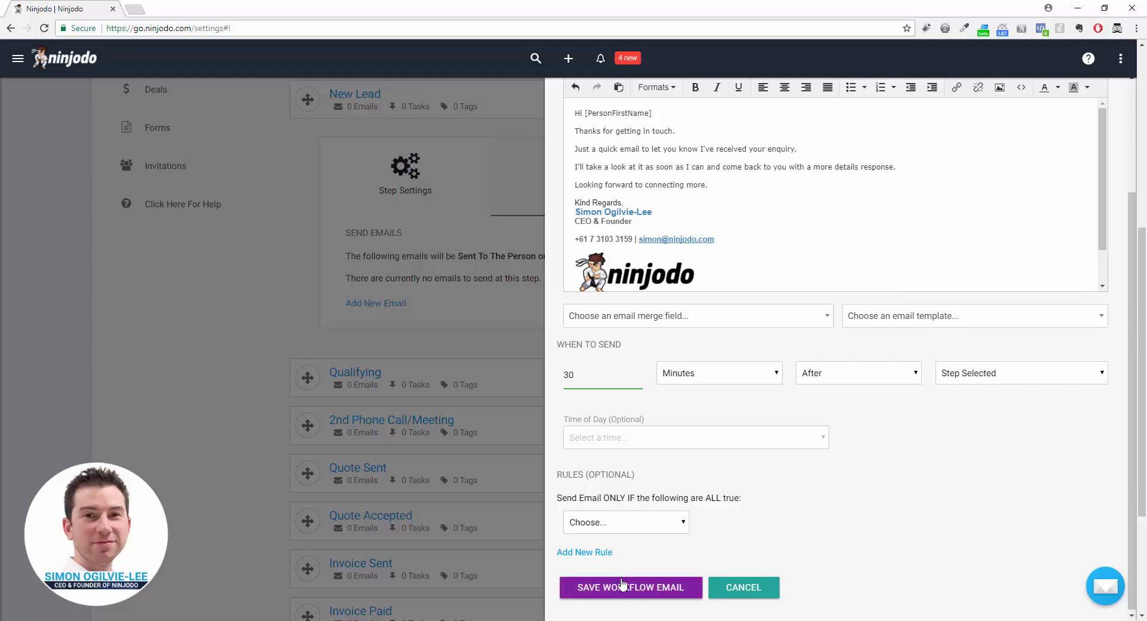
{"action": "scroll", "coordinate": [621, 583], "scroll_direction": "up", "scroll_amount": 5}
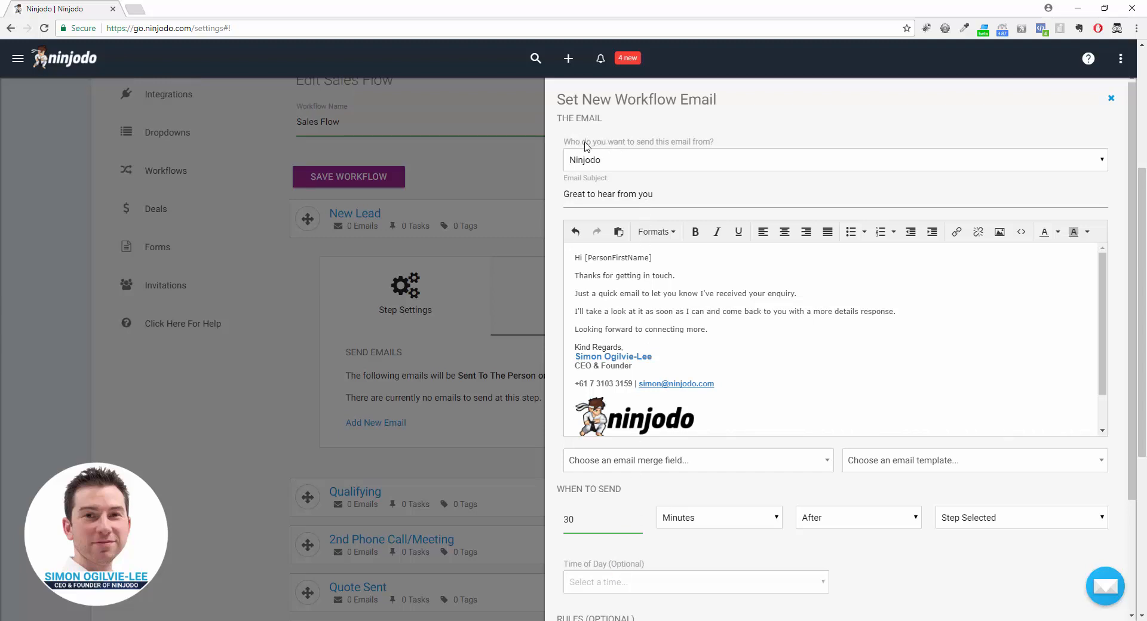
{"action": "left_click", "coordinate": [657, 165]}
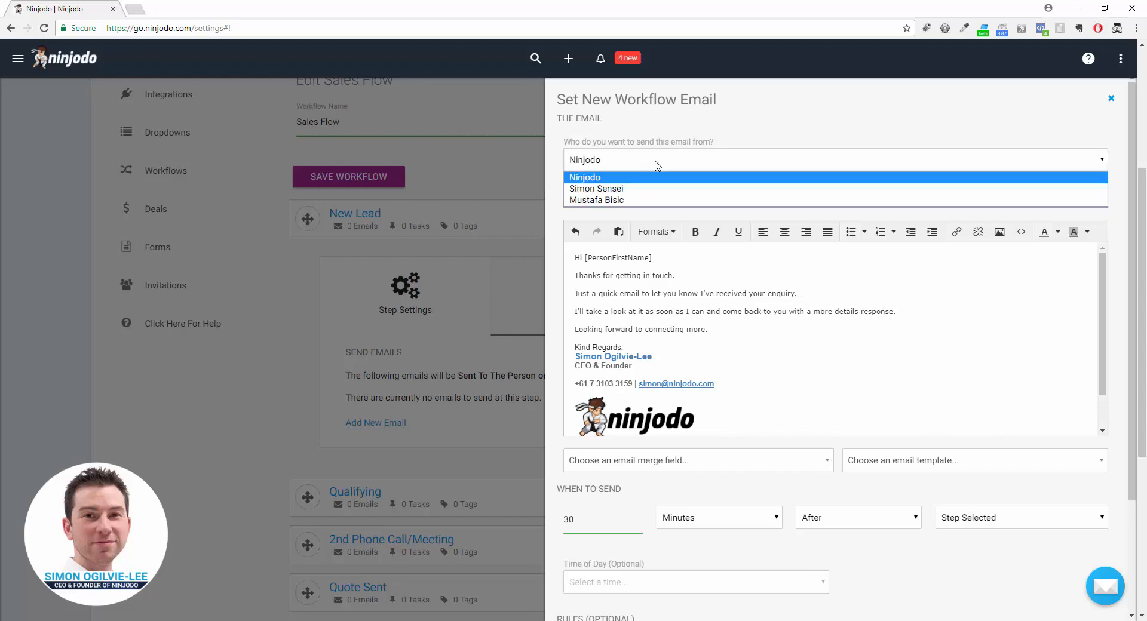
{"action": "left_click", "coordinate": [740, 140]}
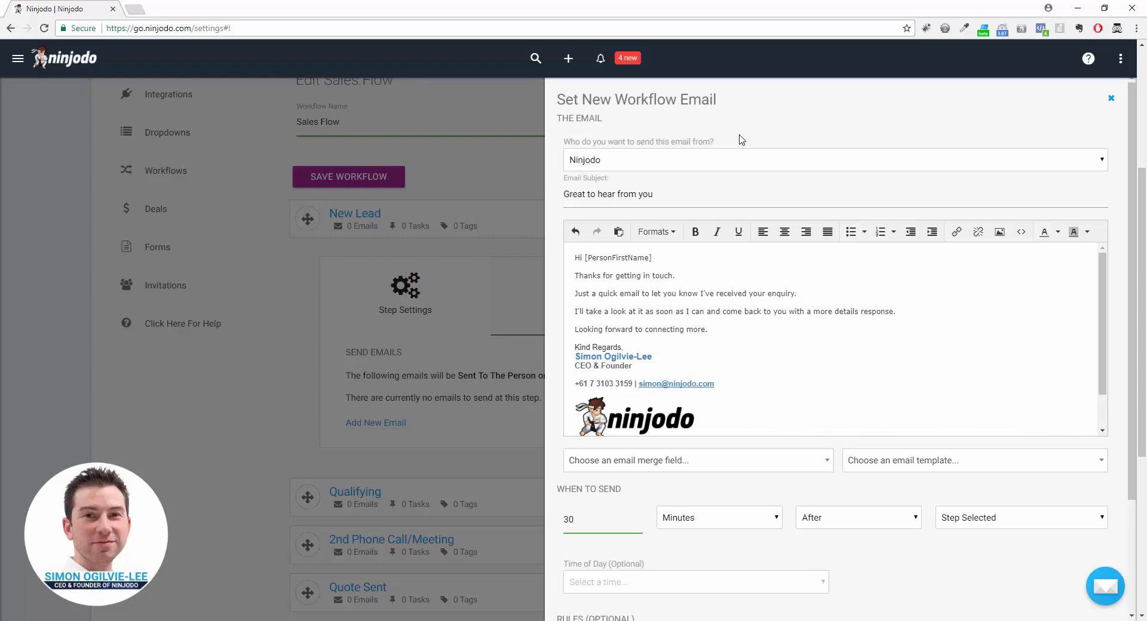
{"action": "left_click", "coordinate": [627, 168]}
{"action": "left_click", "coordinate": [629, 187]}
{"action": "left_click", "coordinate": [656, 164]}
{"action": "left_click", "coordinate": [654, 174]}
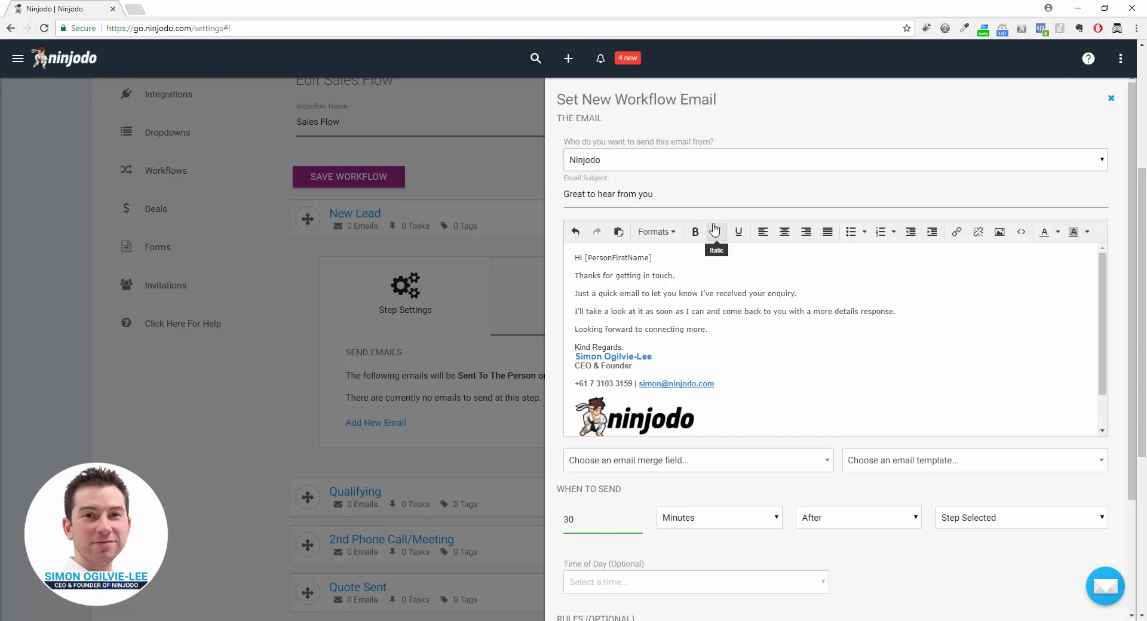
Save the new workflow email in the New Lead step.
{"action": "scroll", "coordinate": [657, 358], "scroll_direction": "down", "scroll_amount": 3}
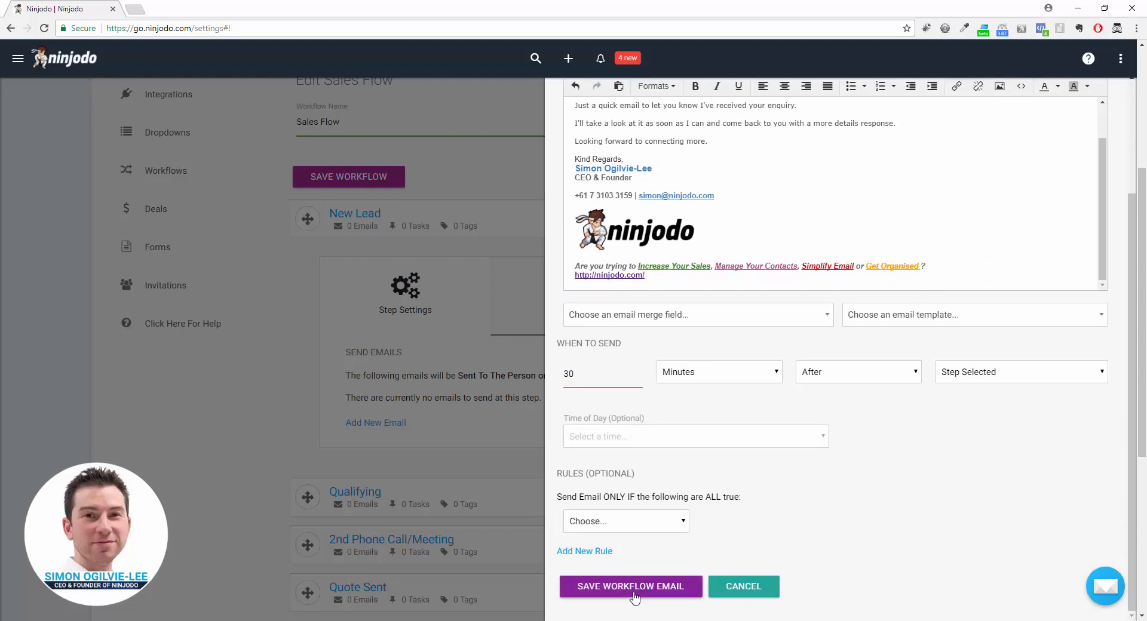
{"action": "left_click", "coordinate": [623, 588]}
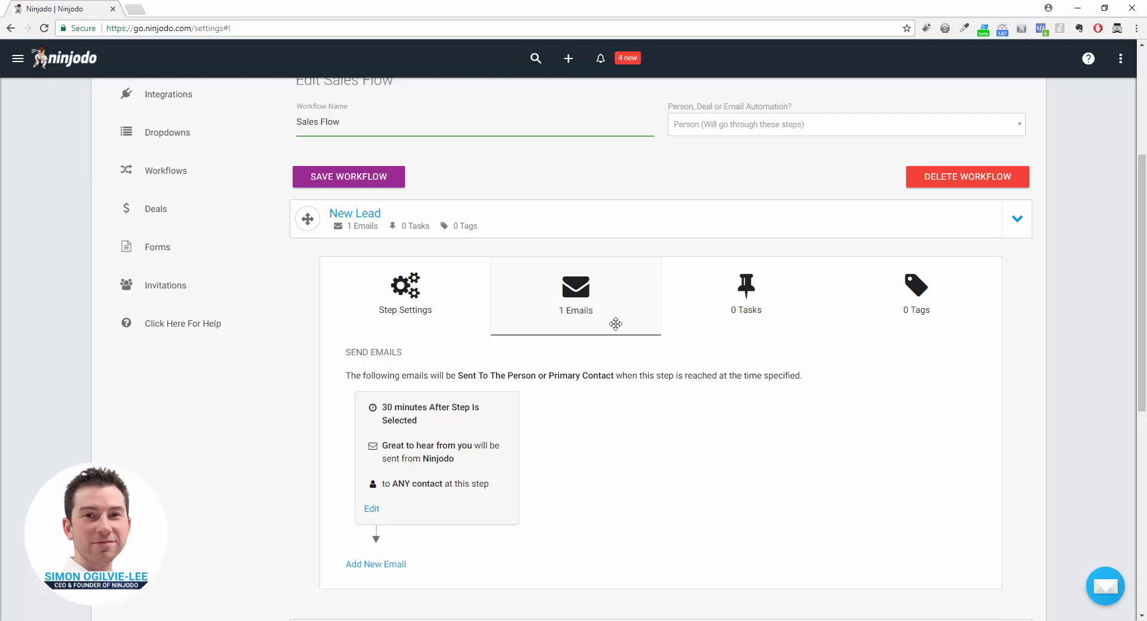
Start a new workflow task of type Todo in the New Lead step.
{"action": "left_click", "coordinate": [761, 304]}
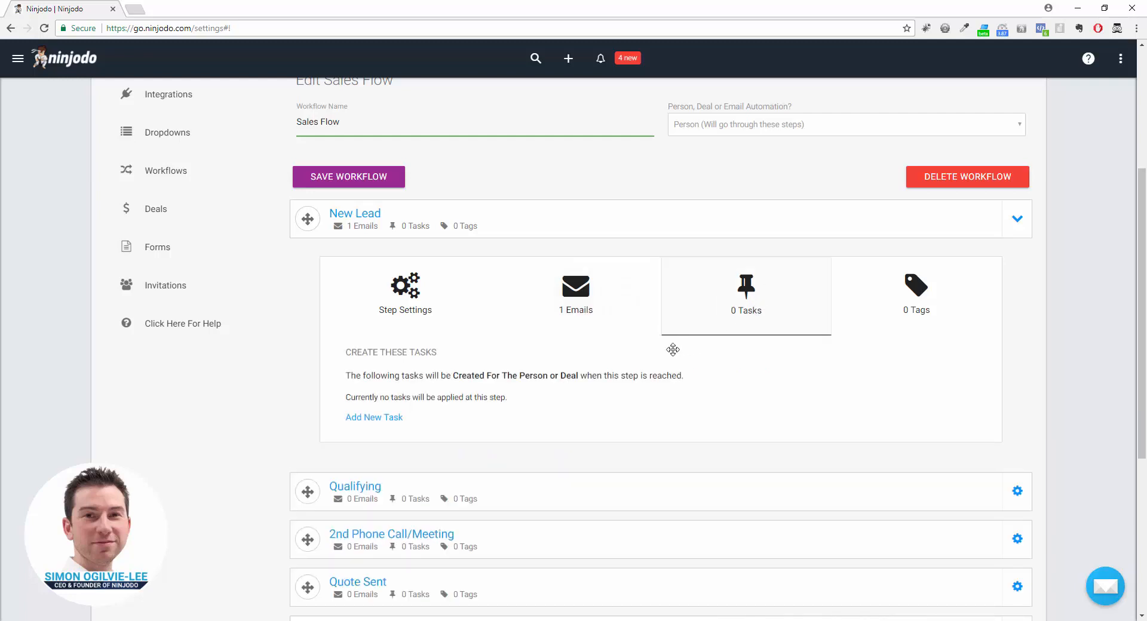
{"action": "scroll", "coordinate": [657, 345], "scroll_direction": "down", "scroll_amount": 1}
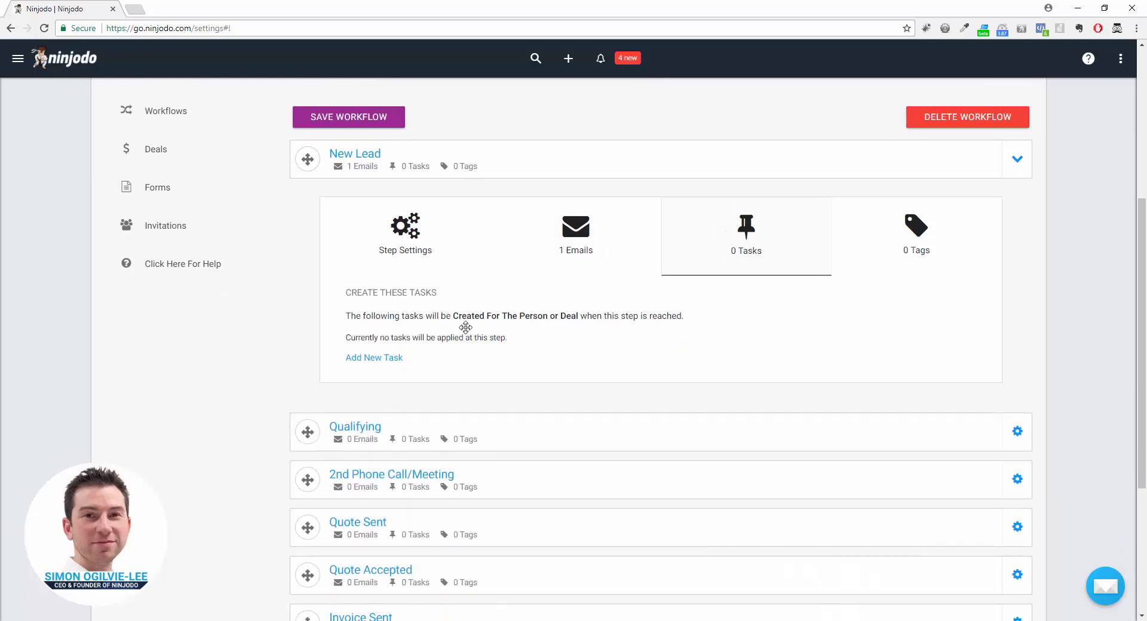
{"action": "left_click", "coordinate": [365, 362]}
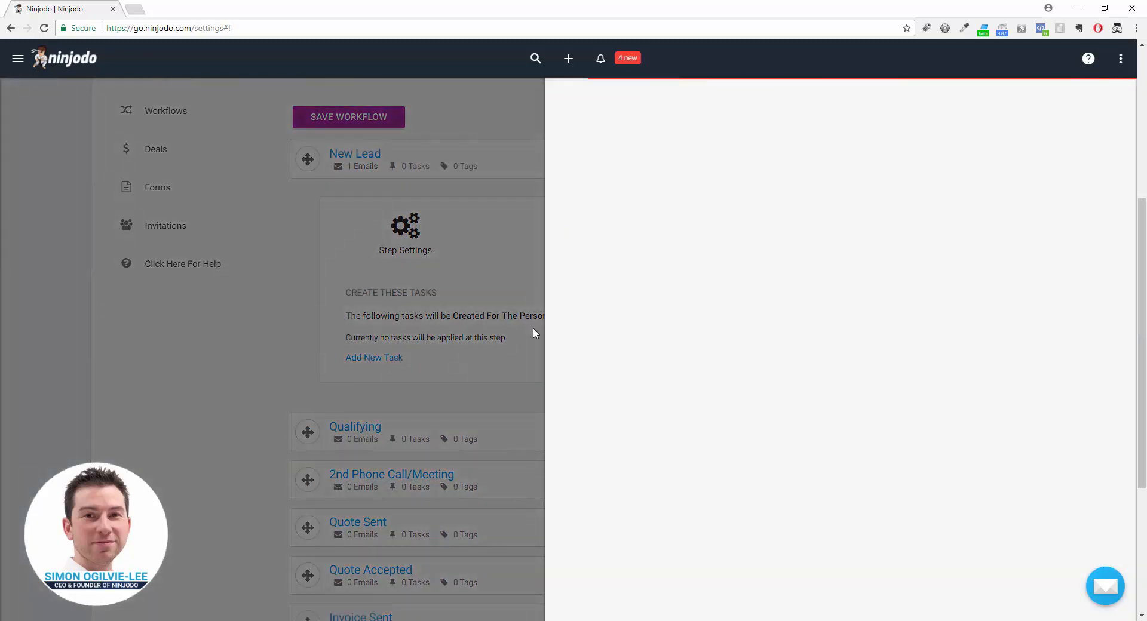
{"action": "left_click", "coordinate": [655, 145]}
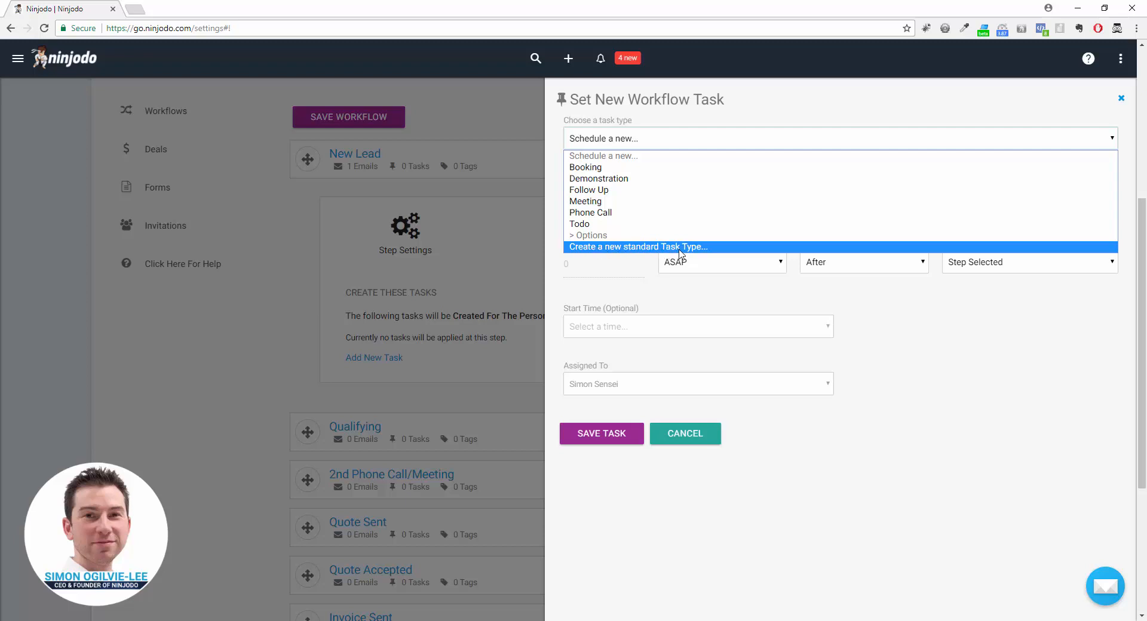
{"action": "left_click", "coordinate": [595, 225]}
Replace the task summary with "Send Initial Enquiry Response".
{"action": "double_click", "coordinate": [584, 185]}
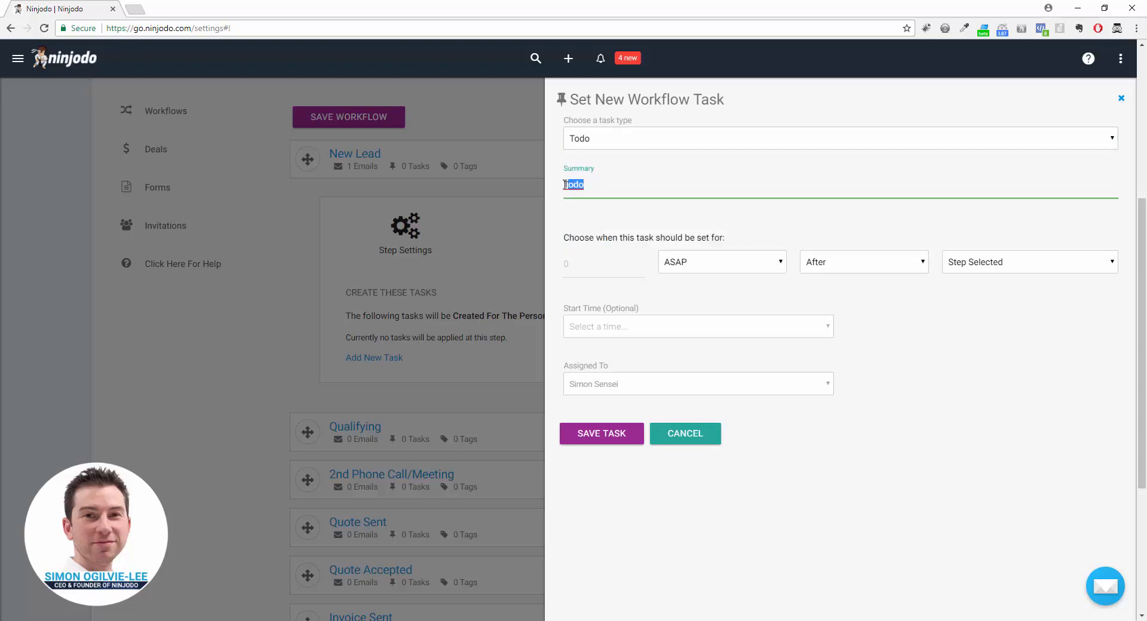
{"action": "key", "text": "BackSpace"}
{"action": "type", "text": "Send ema"}
{"action": "key", "text": "BackSpace"}
{"action": "key", "text": "BackSpace"}
{"action": "key", "text": "BackSpace"}
{"action": "key", "text": "BackSpace"}
{"action": "key", "text": "BackSpace"}
{"action": "key", "text": "BackSpace"}
{"action": "key", "text": "BackSpace"}
{"action": "key", "text": "BackSpace"}
{"action": "key", "text": "BackSpace"}
{"action": "key", "text": "BackSpace"}
{"action": "type", "text": "S"}
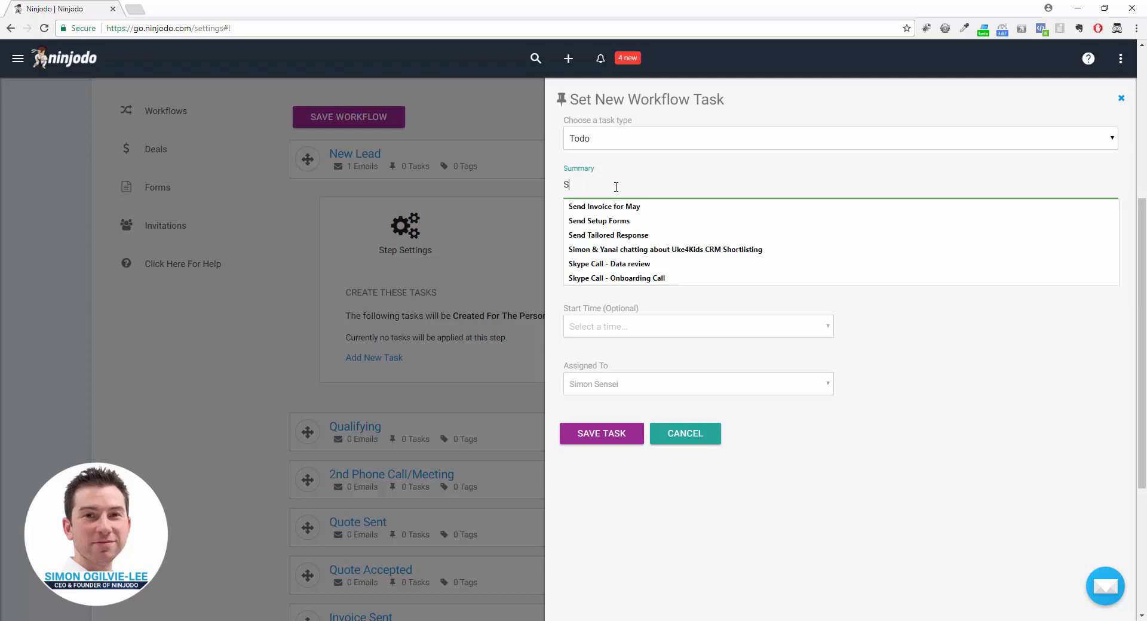
{"action": "type", "text": "end Initial "}
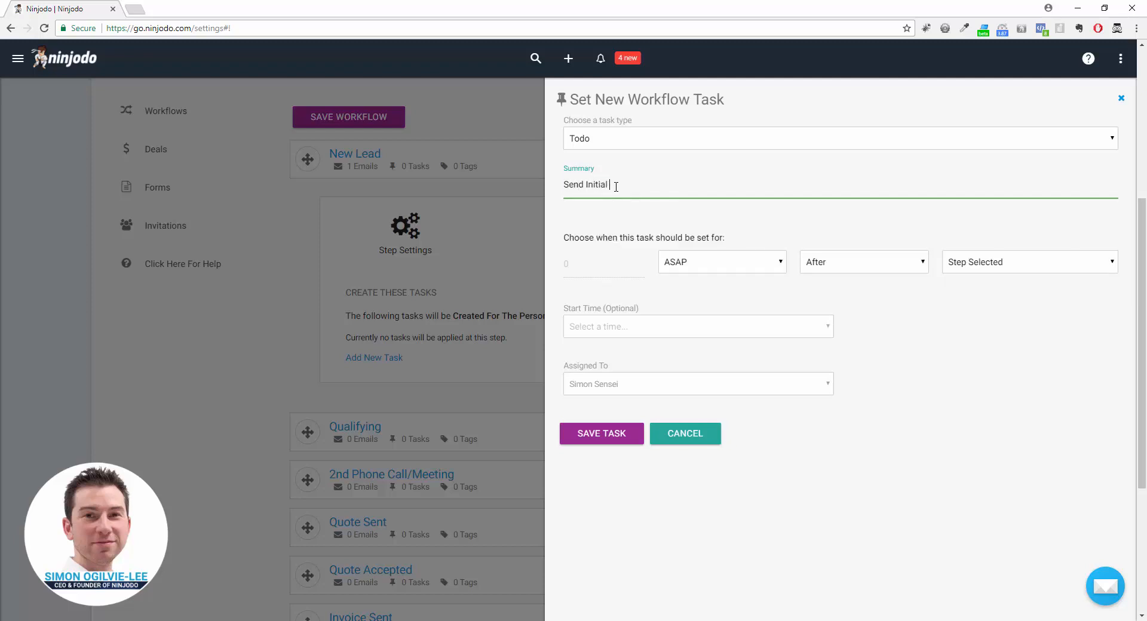
{"action": "type", "text": "Enquiry Response"}
Review the timing and assignee options, then save the task with ASAP After Step Selected timing and its current assignee.
{"action": "left_click", "coordinate": [681, 264]}
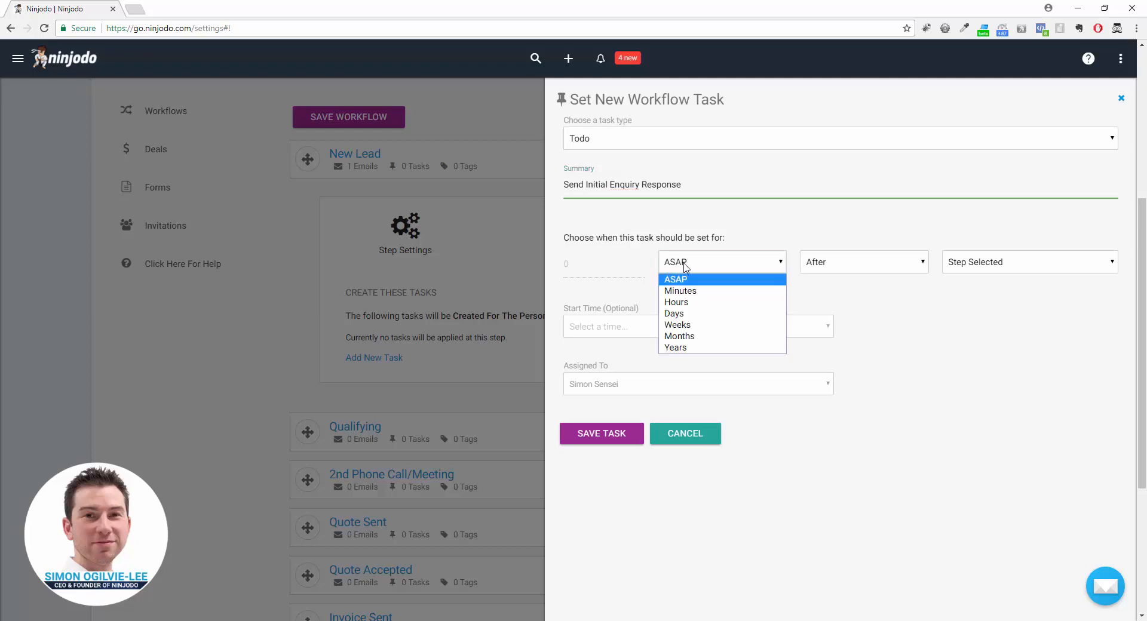
{"action": "left_click", "coordinate": [830, 297]}
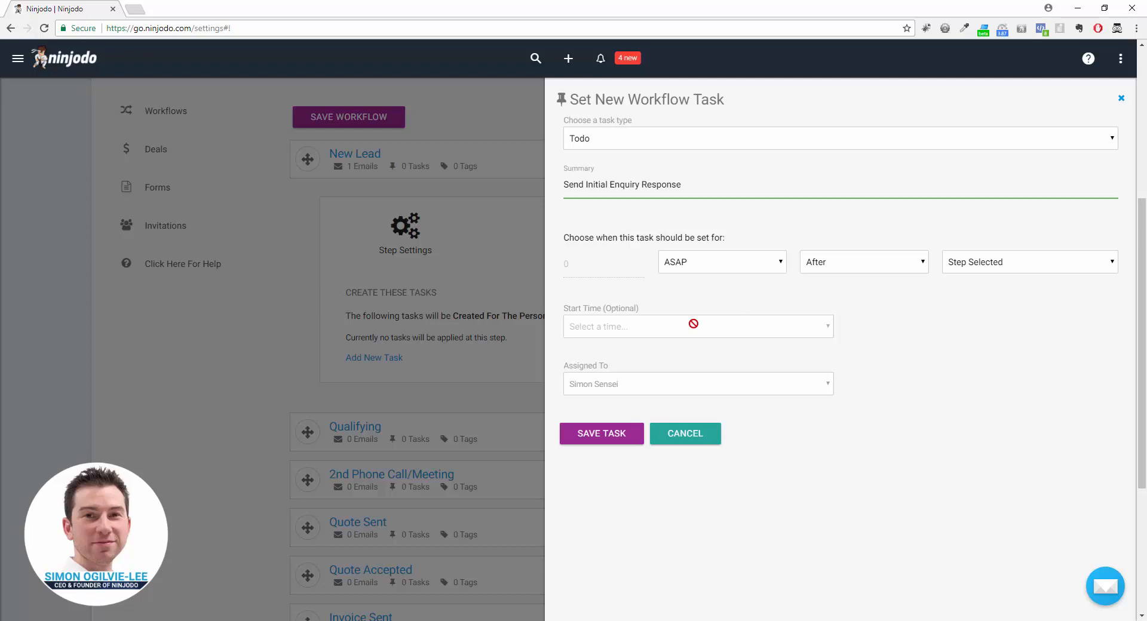
{"action": "left_click", "coordinate": [616, 390]}
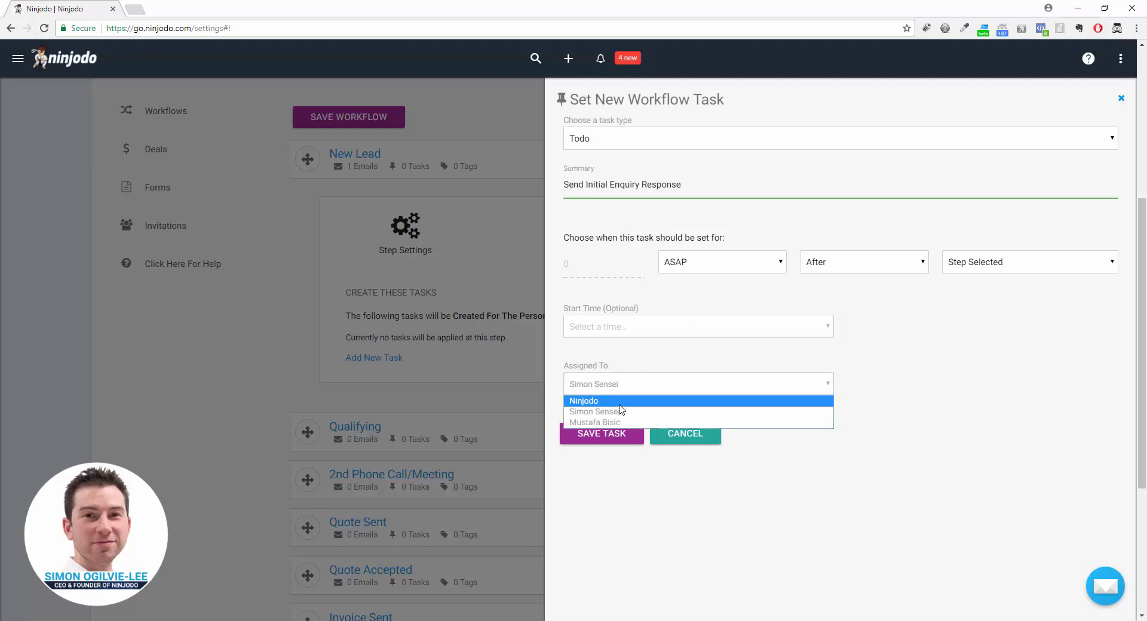
{"action": "left_click", "coordinate": [641, 382]}
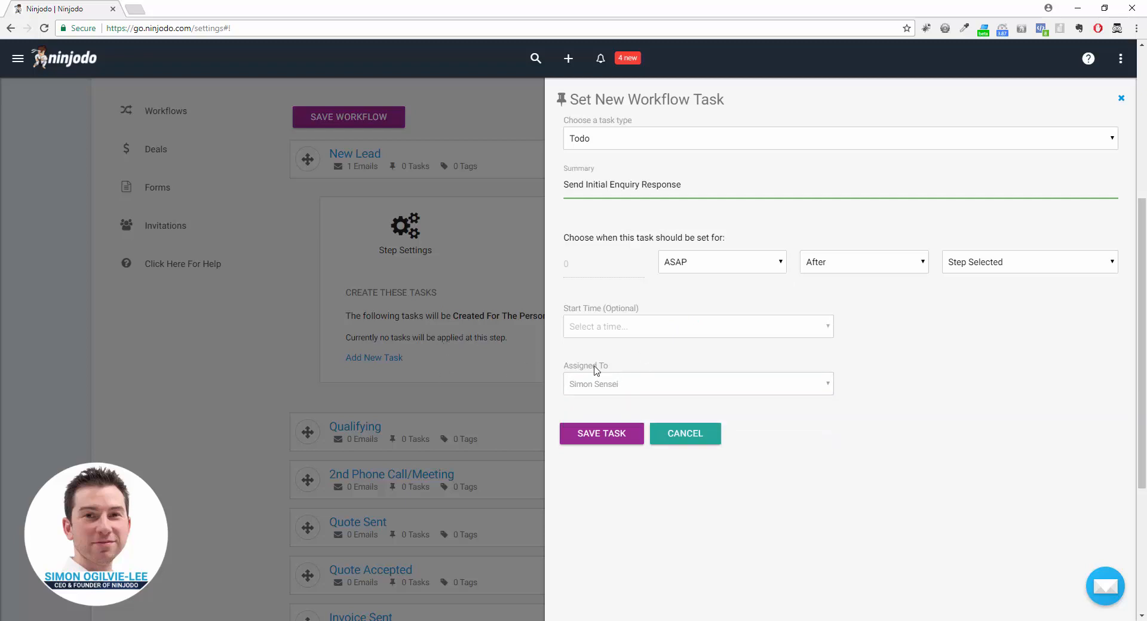
{"action": "left_click", "coordinate": [601, 435]}
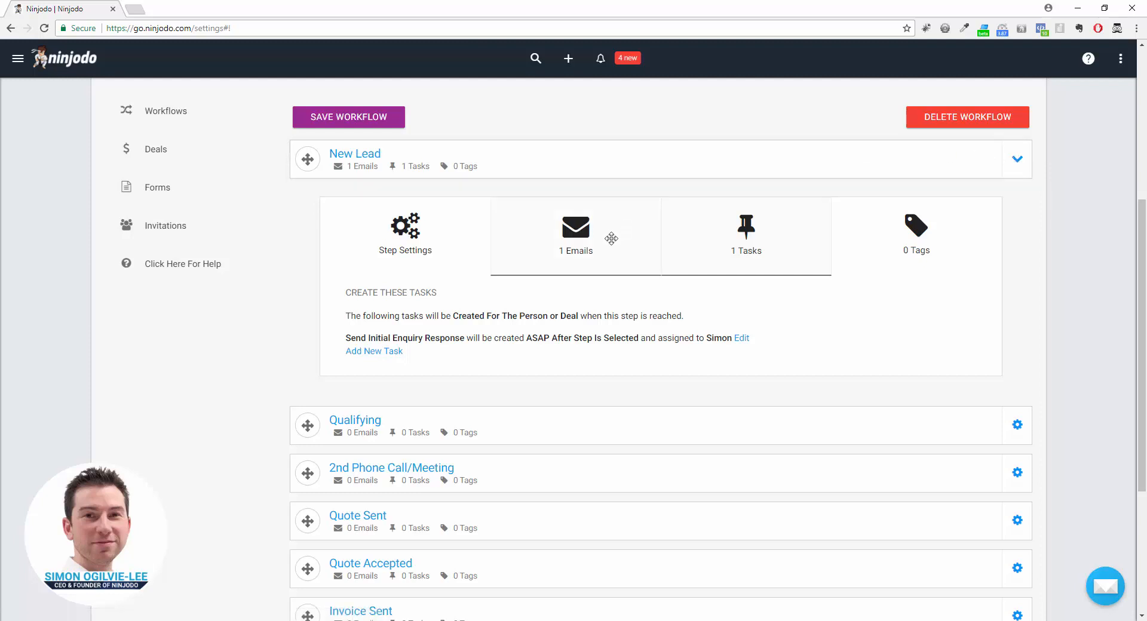
Review the emails, tasks and tags set up for the New Lead step.
{"action": "left_click", "coordinate": [567, 241]}
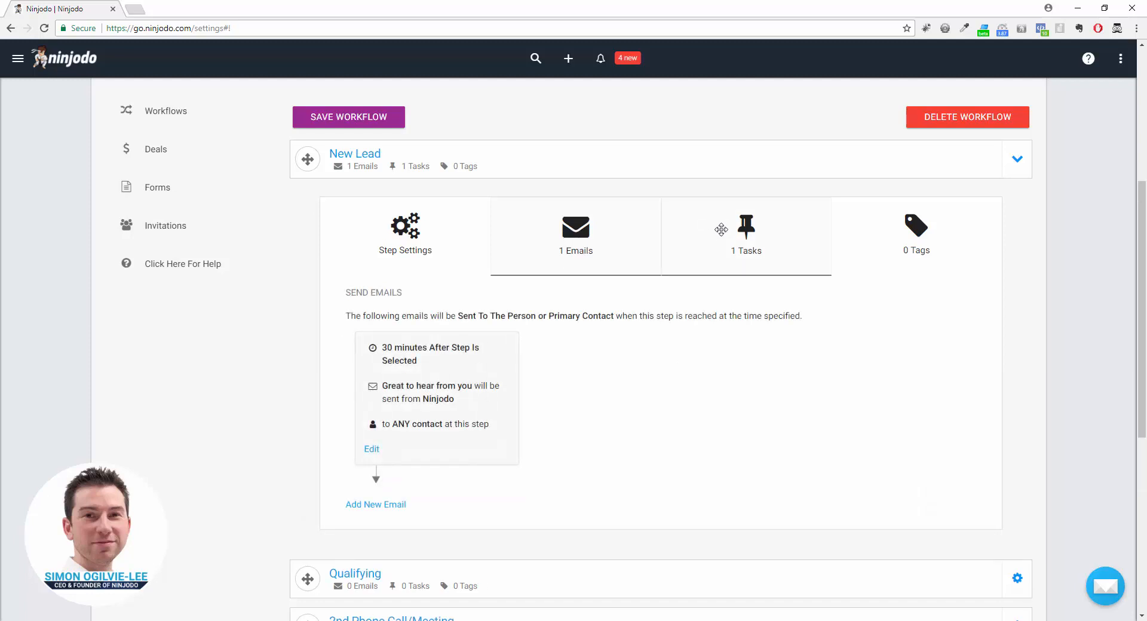
{"action": "left_click", "coordinate": [735, 232]}
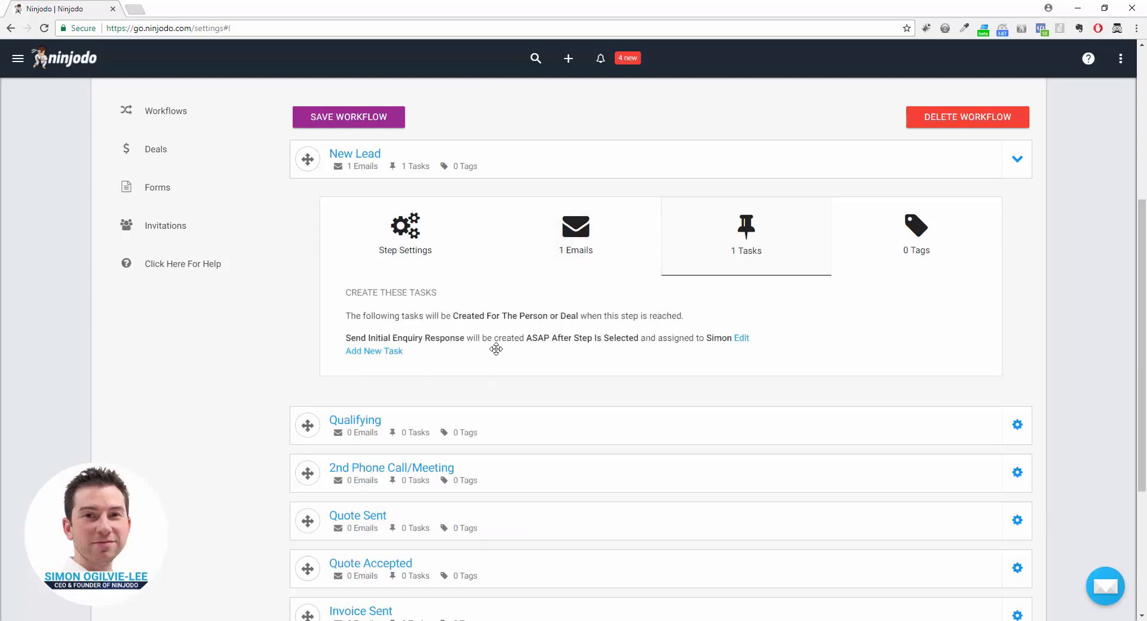
{"action": "left_click", "coordinate": [876, 234]}
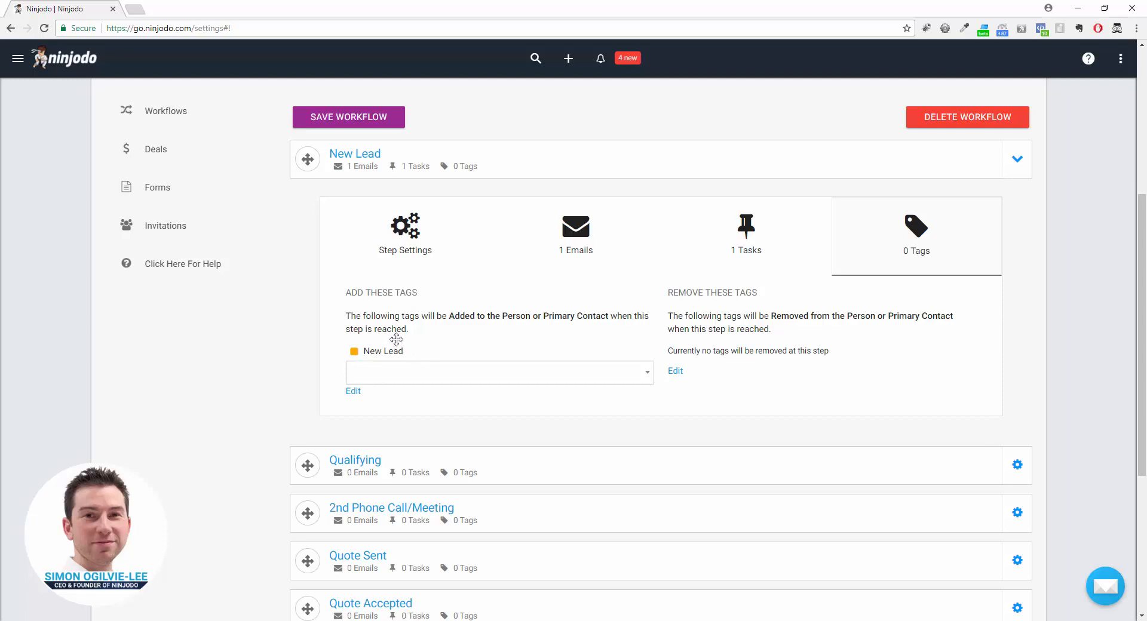
Search the records by the contact's surname and open the contact who belongs to Horizon HQ.
{"action": "scroll", "coordinate": [568, 249], "scroll_direction": "up", "scroll_amount": 5}
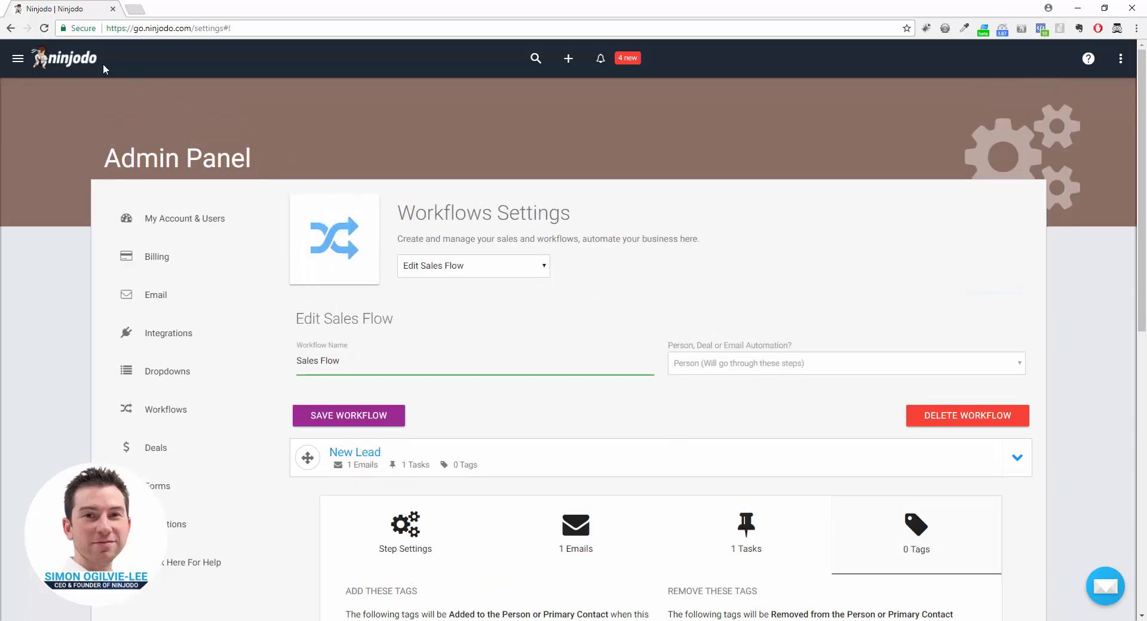
{"action": "left_click", "coordinate": [535, 59]}
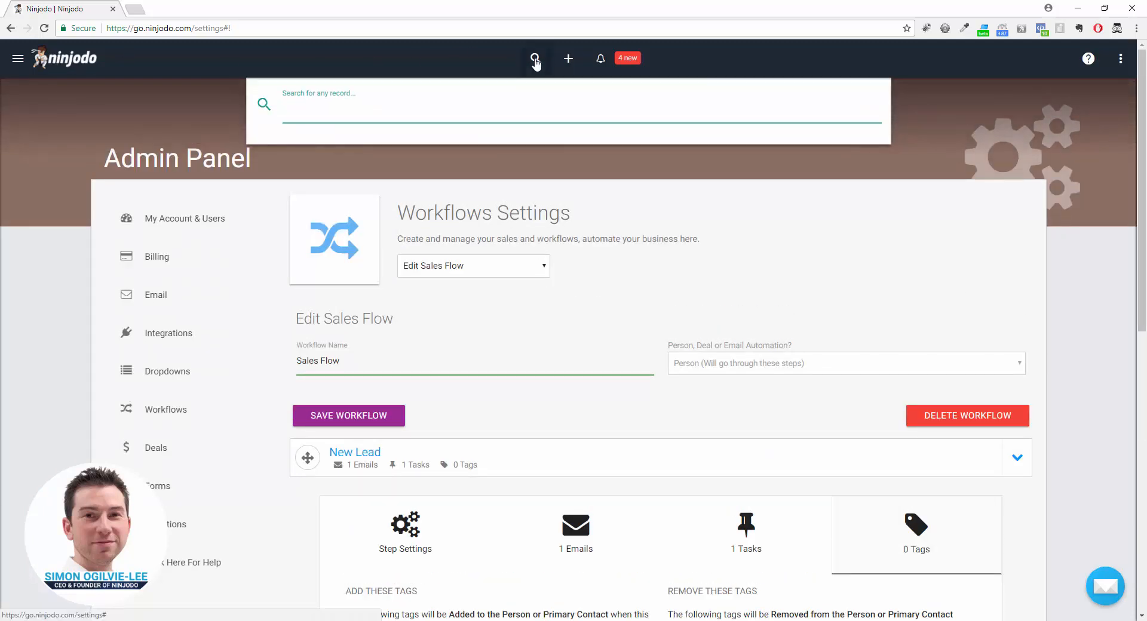
{"action": "type", "text": "ogilvi"}
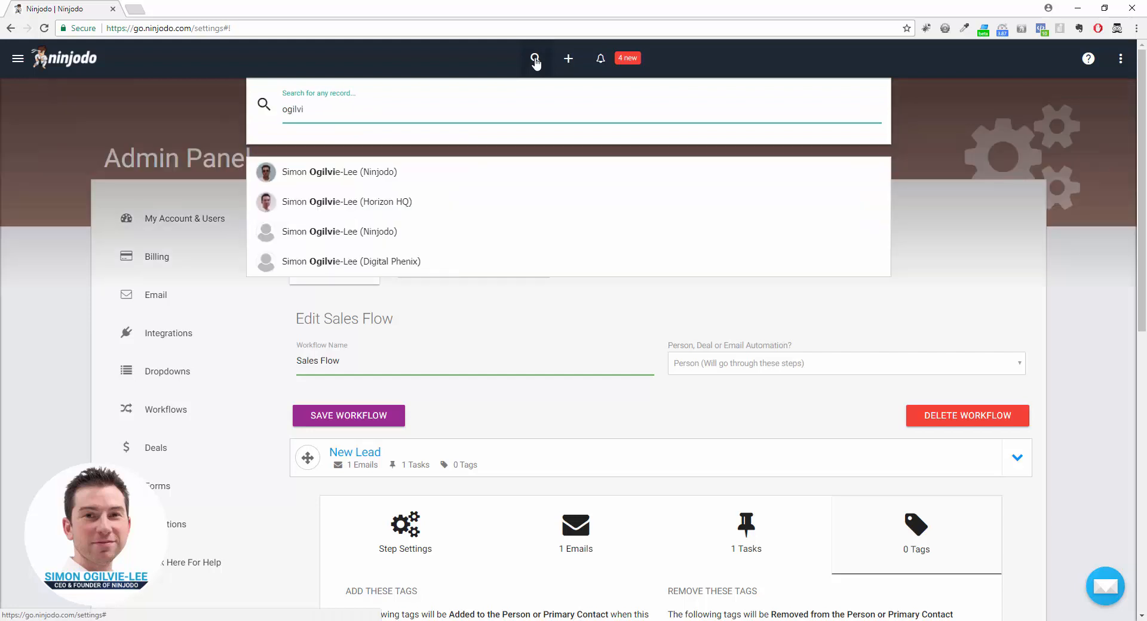
{"action": "left_click", "coordinate": [334, 201]}
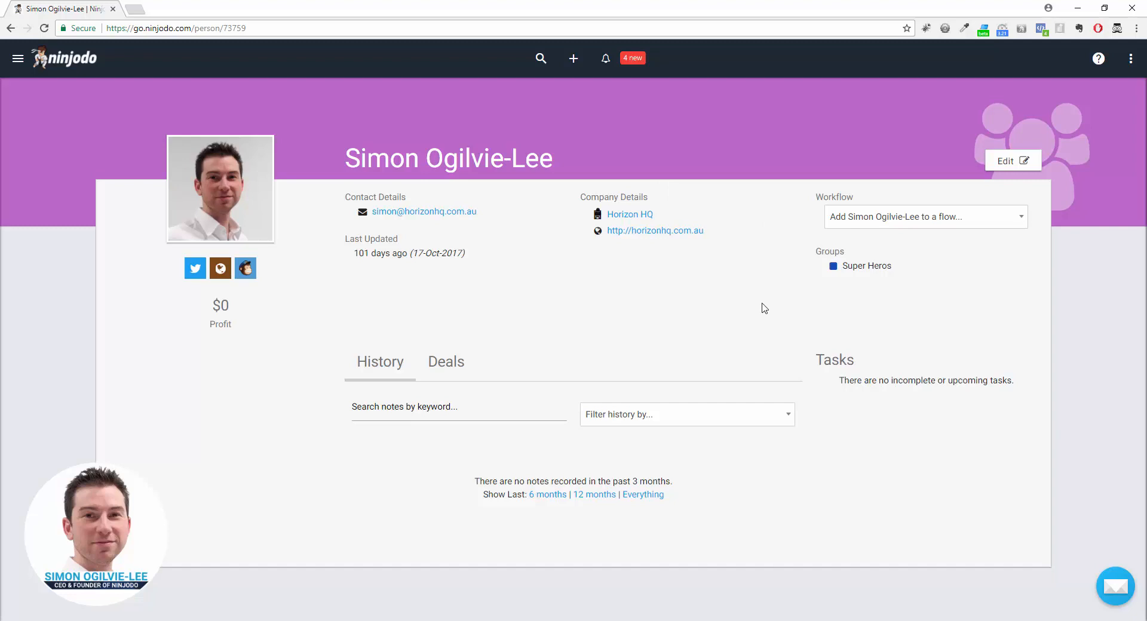
Add the contact to the Sales Flow workflow and create its Send Initial Enquiry Response task.
{"action": "double_click", "coordinate": [834, 197]}
{"action": "left_click", "coordinate": [893, 199]}
{"action": "left_click", "coordinate": [925, 228]}
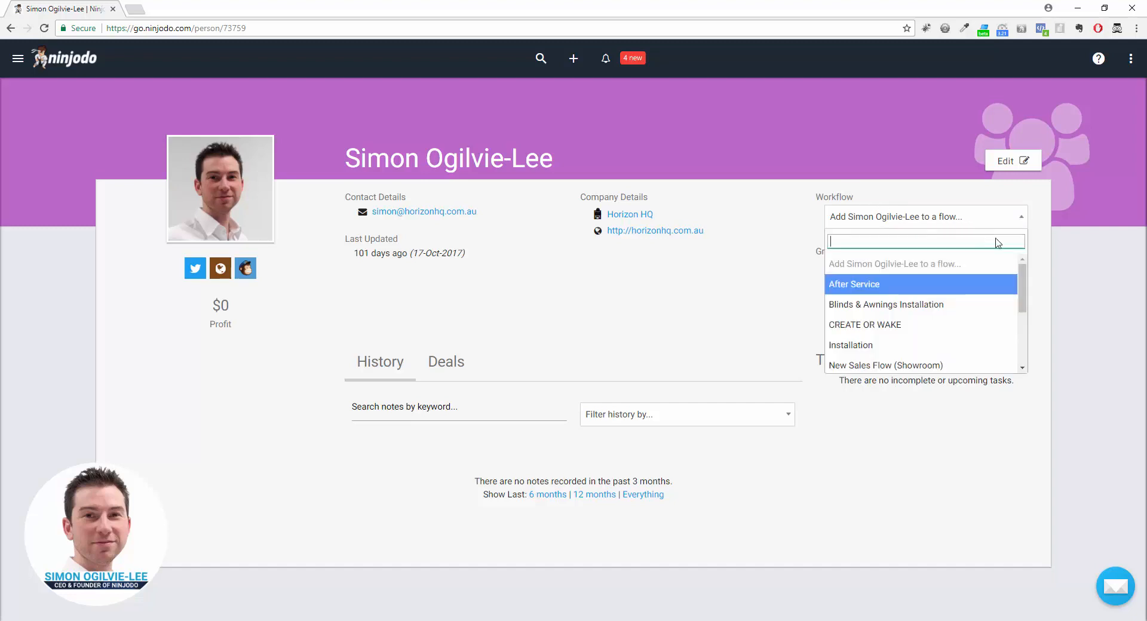
{"action": "left_click_drag", "start_coordinate": [1021, 276], "coordinate": [1023, 313]}
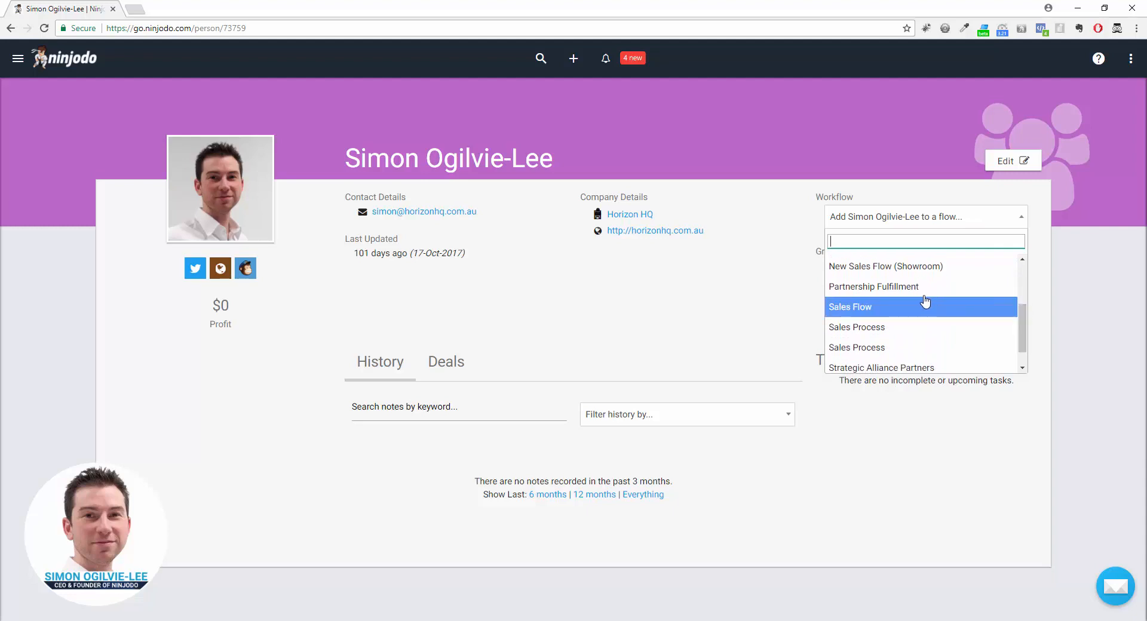
{"action": "left_click", "coordinate": [880, 308]}
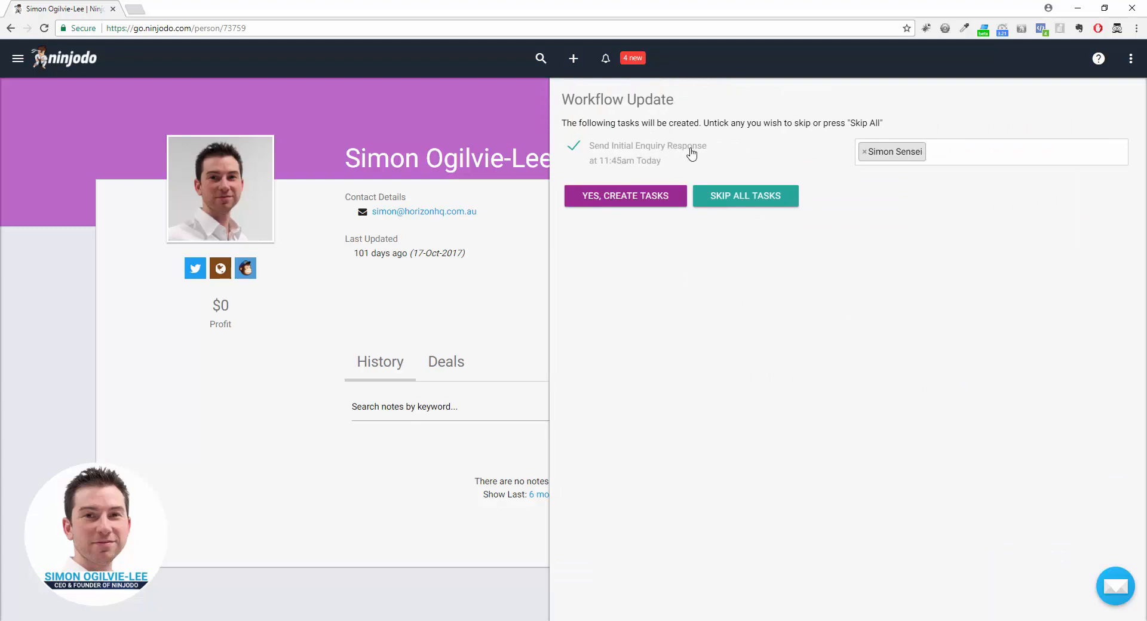
{"action": "left_click", "coordinate": [623, 199]}
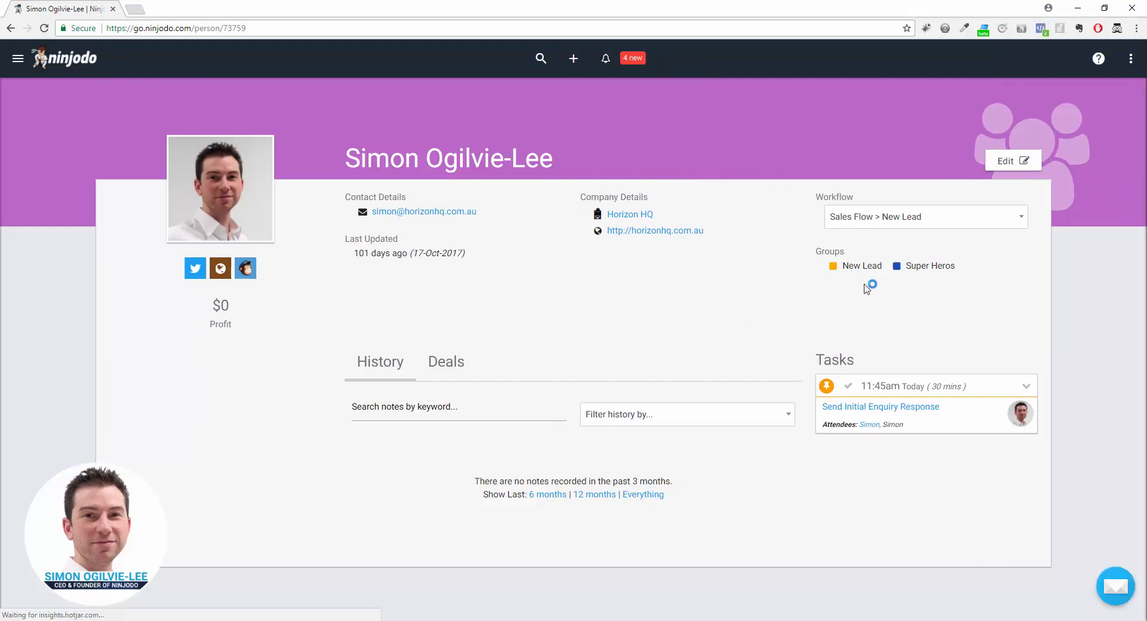
Check the contact's New Lead group and look through the Sales Flow steps the contact can be moved to.
{"action": "left_click_drag", "start_coordinate": [842, 265], "coordinate": [882, 266]}
{"action": "left_click", "coordinate": [584, 341]}
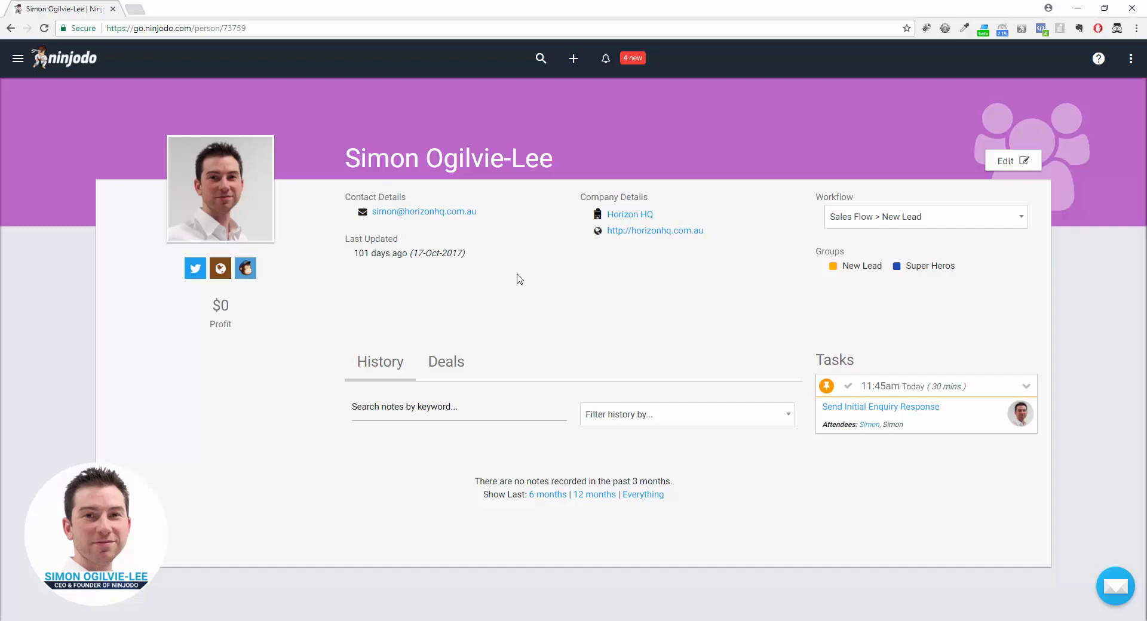
{"action": "left_click", "coordinate": [929, 221]}
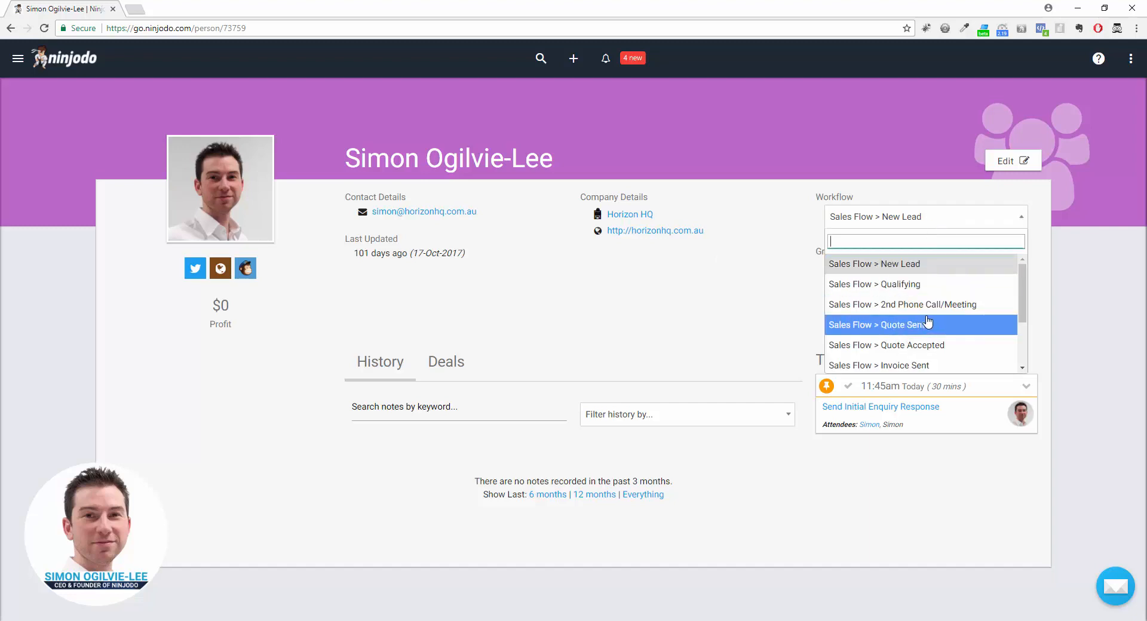
{"action": "left_click", "coordinate": [767, 294]}
Open the Activity Center and switch the viewed workflow to Sales Flow.
{"action": "left_click", "coordinate": [27, 71]}
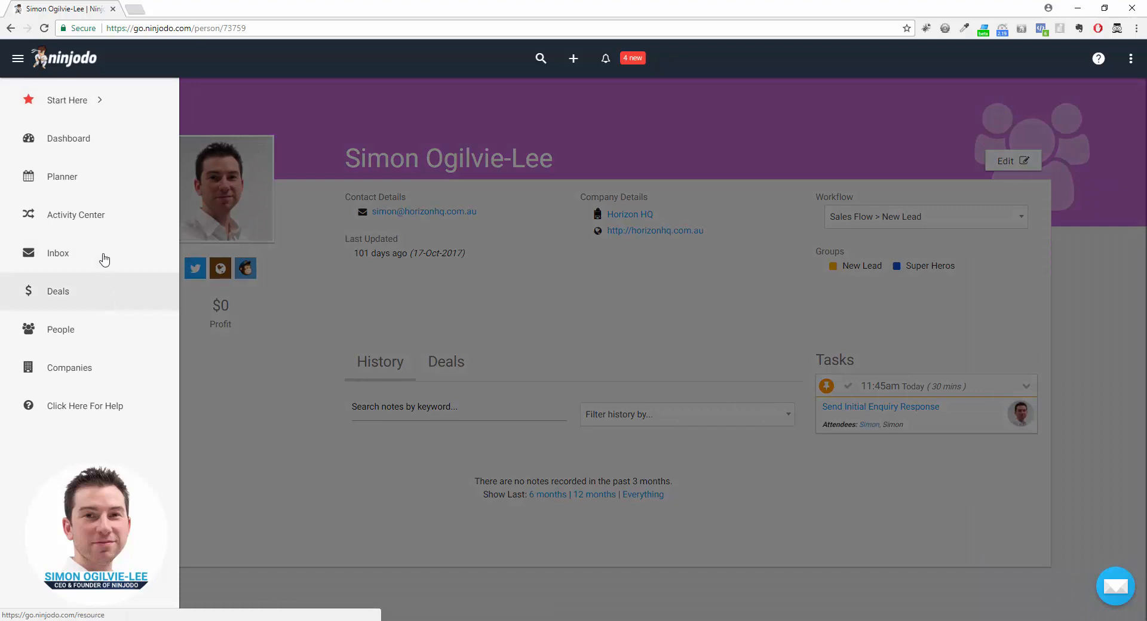
{"action": "left_click", "coordinate": [99, 232]}
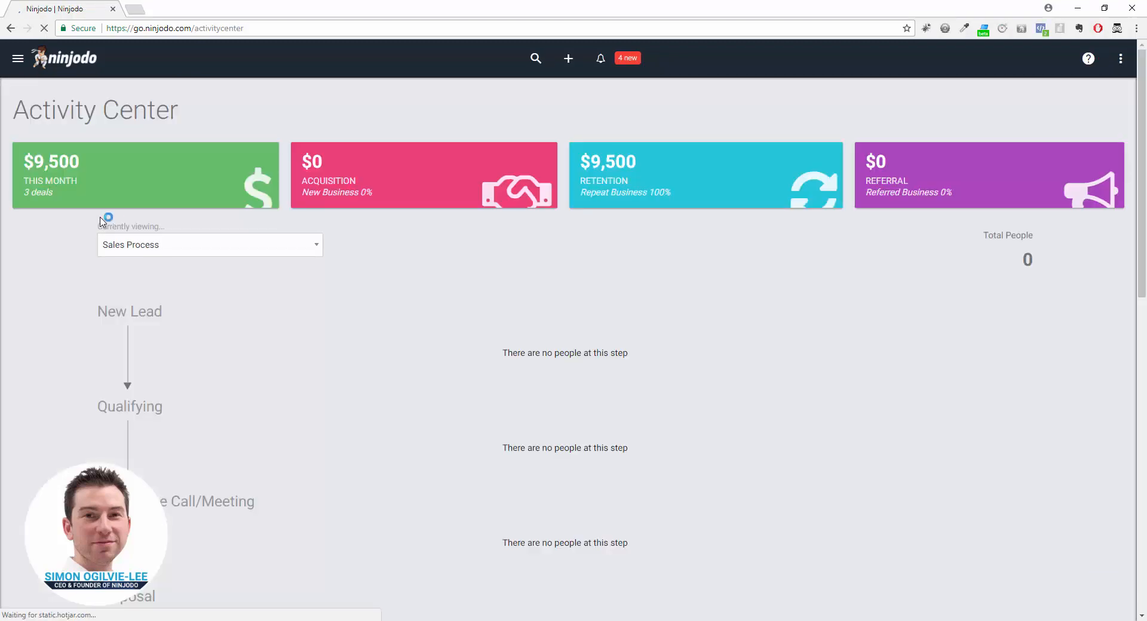
{"action": "left_click", "coordinate": [227, 246]}
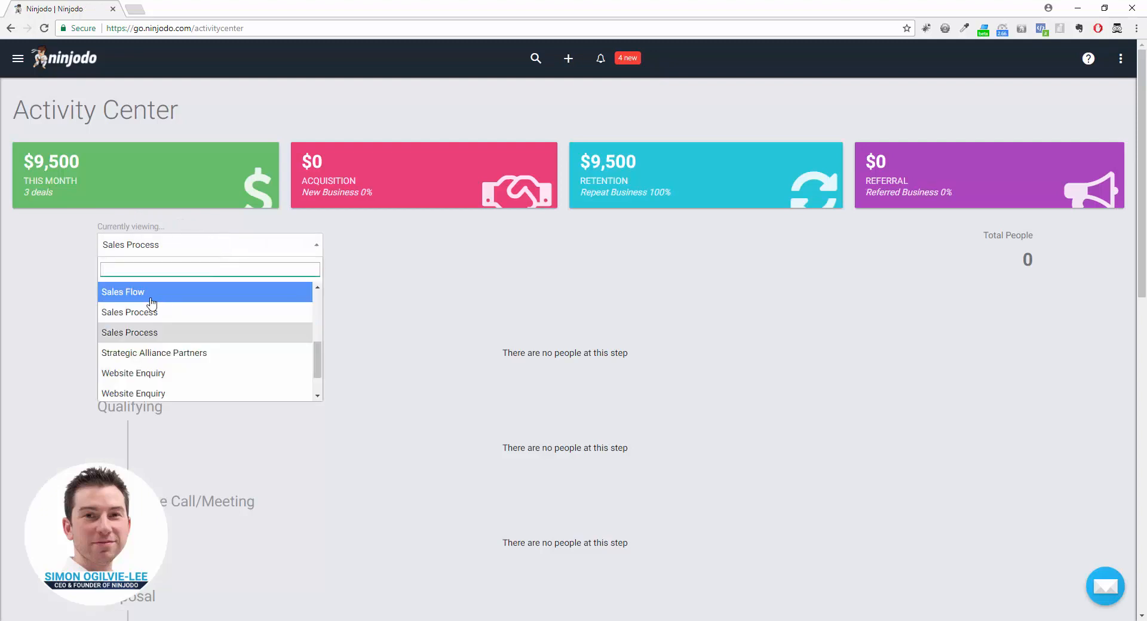
{"action": "left_click", "coordinate": [300, 247]}
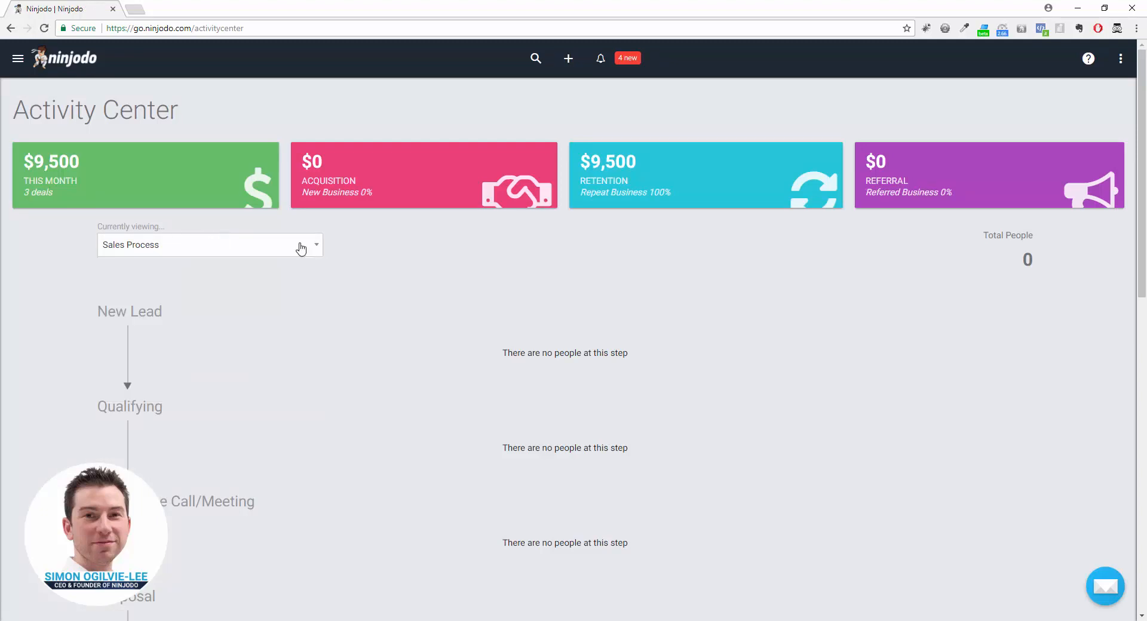
{"action": "left_click", "coordinate": [156, 249]}
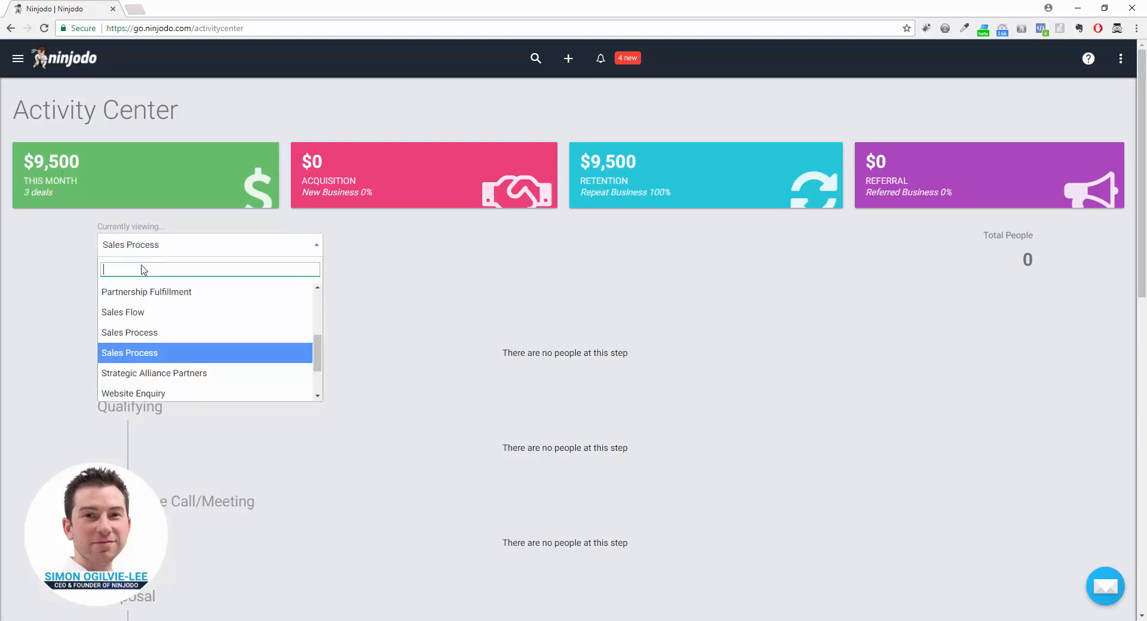
{"action": "left_click", "coordinate": [144, 312]}
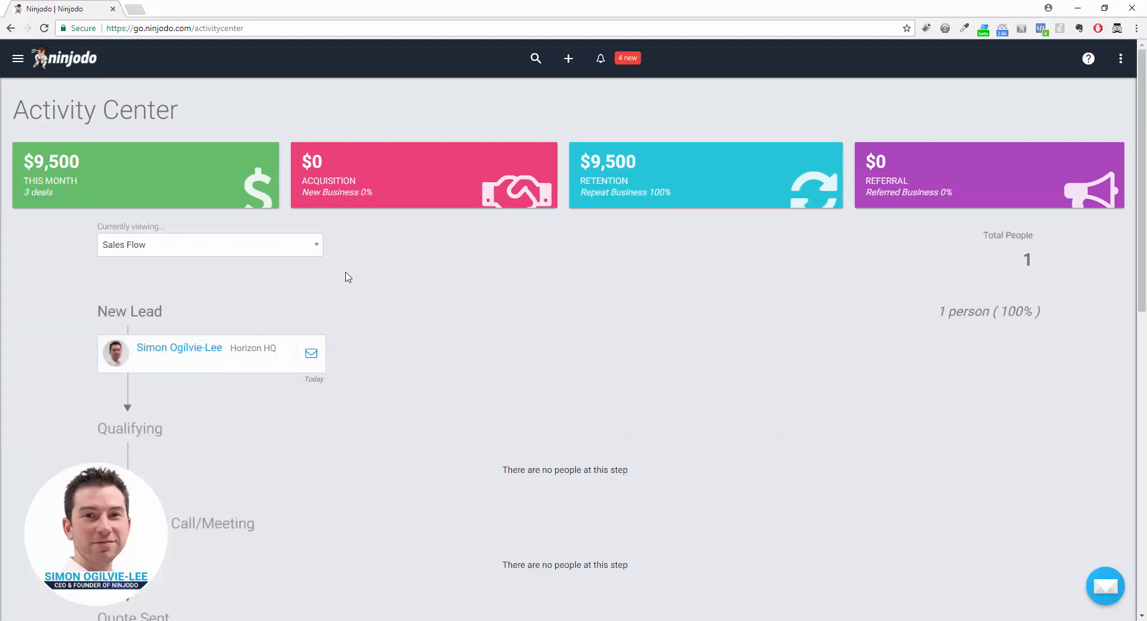
Open a new email to the contact in the New Lead step and cancel it.
{"action": "scroll", "coordinate": [349, 278], "scroll_direction": "down", "scroll_amount": 1}
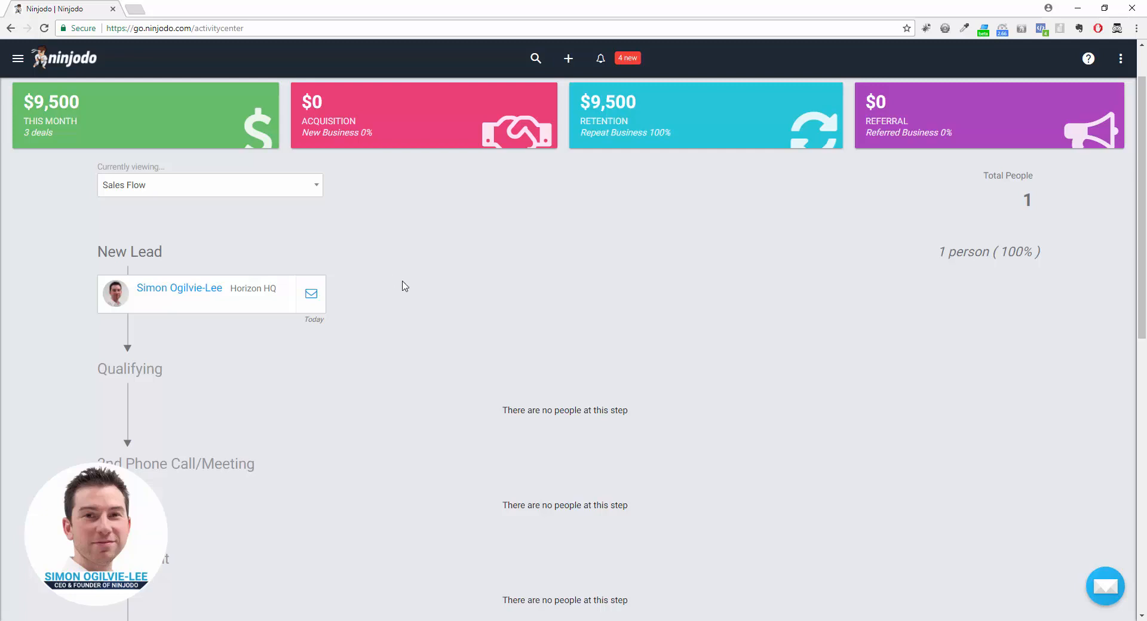
{"action": "scroll", "coordinate": [403, 286], "scroll_direction": "down", "scroll_amount": 1}
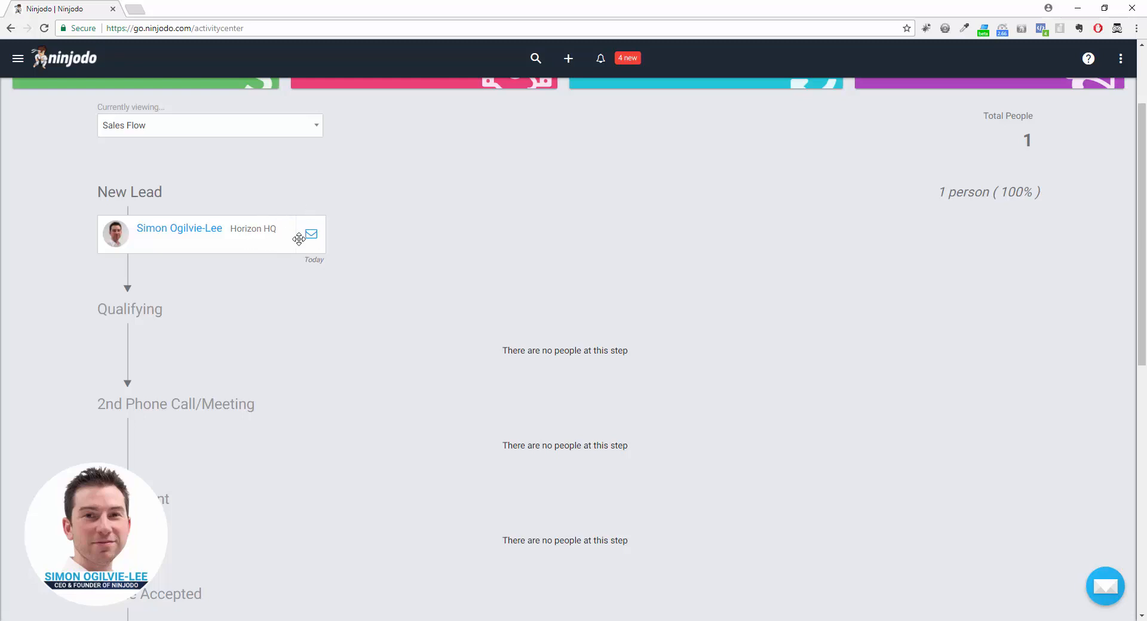
{"action": "left_click", "coordinate": [319, 248]}
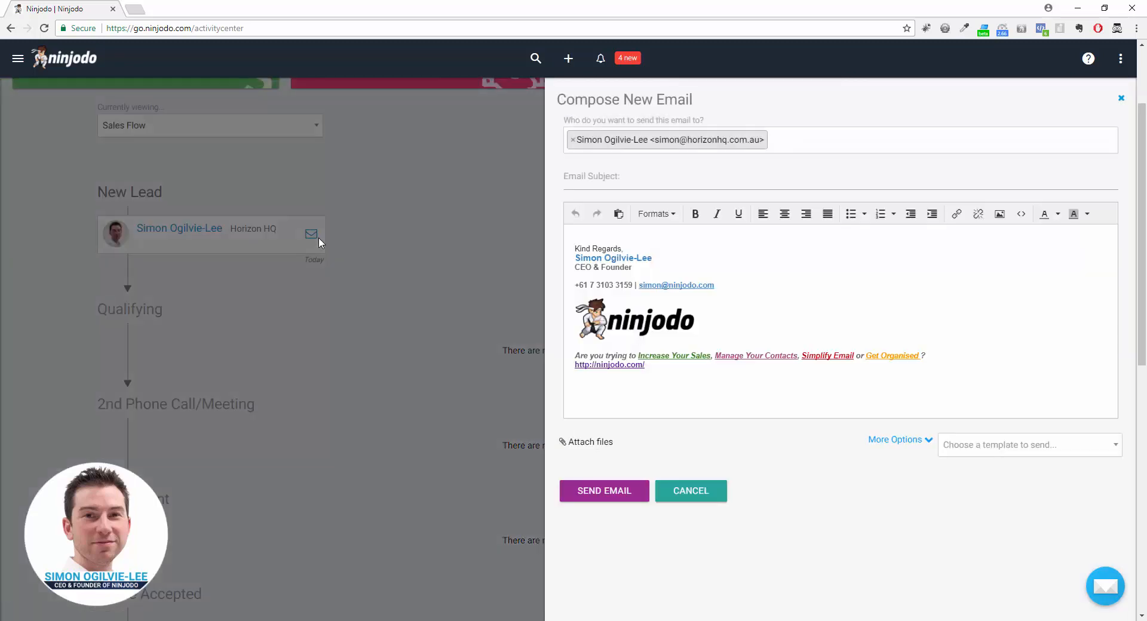
{"action": "left_click", "coordinate": [675, 490]}
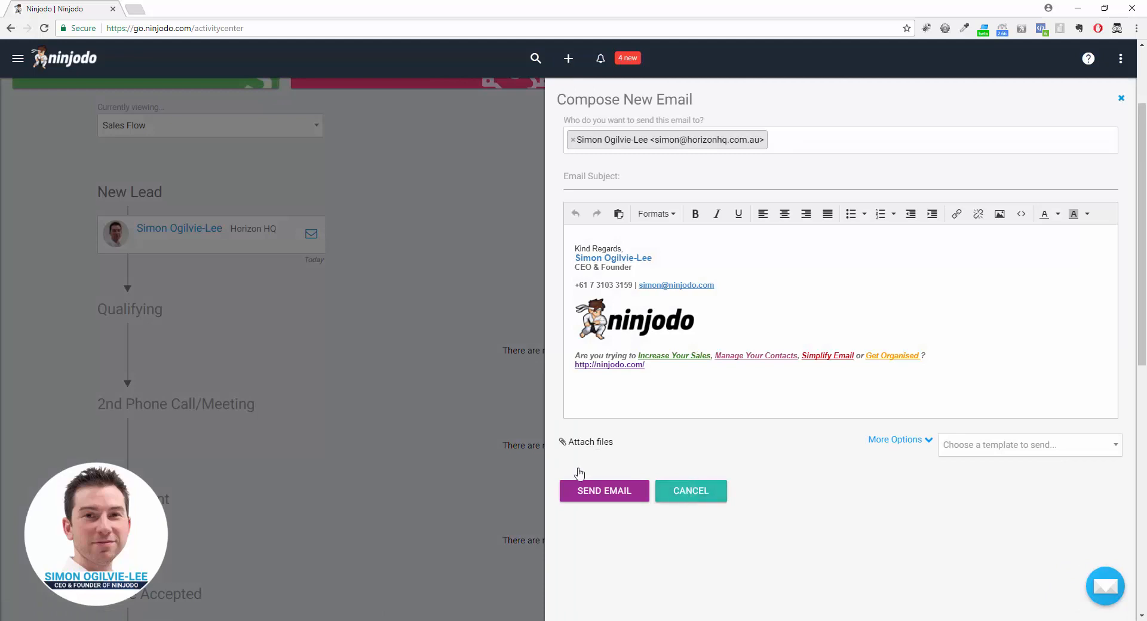
Move the contact from New Lead to Qualifying and look through the remaining Sales Flow steps and Move To A New Workflow options.
{"action": "left_click_drag", "start_coordinate": [225, 249], "coordinate": [261, 357]}
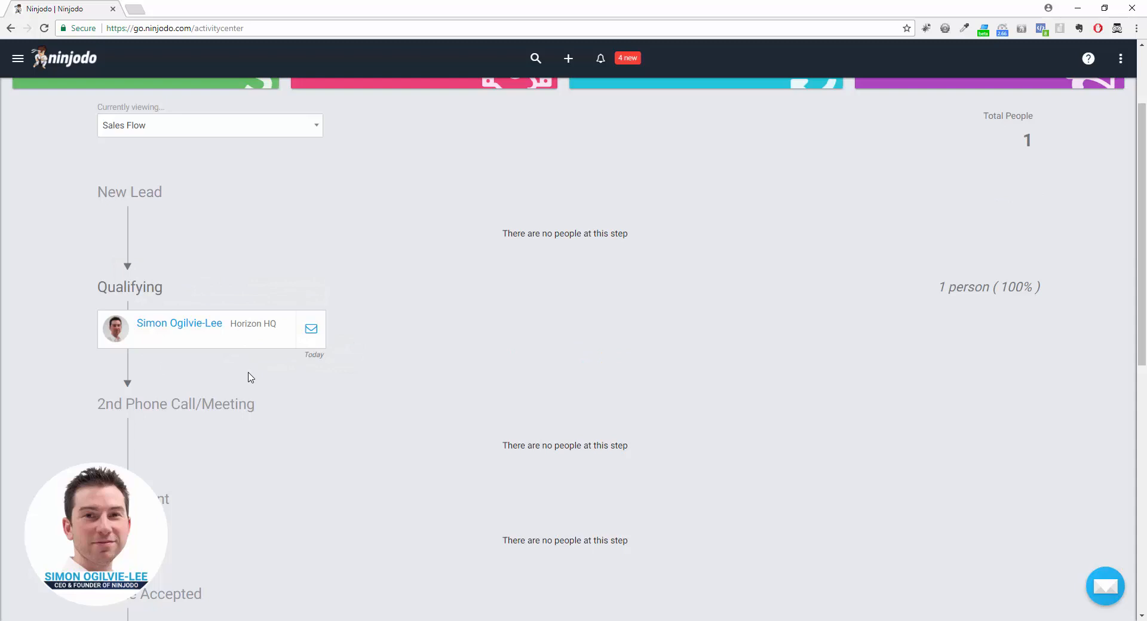
{"action": "scroll", "coordinate": [344, 363], "scroll_direction": "down", "scroll_amount": 2}
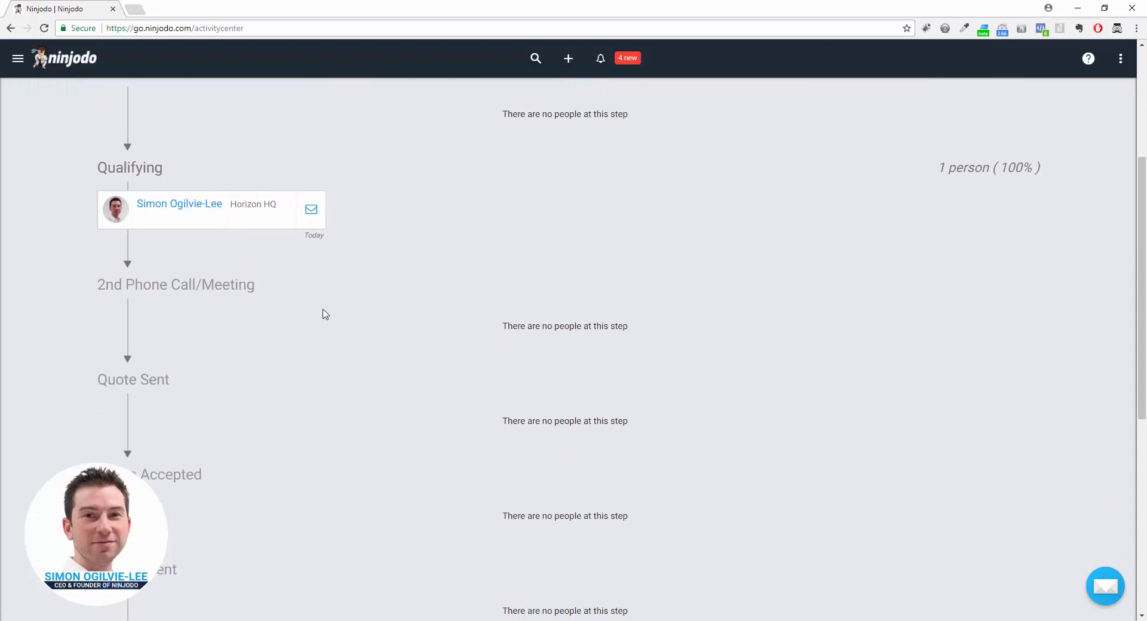
{"action": "scroll", "coordinate": [327, 315], "scroll_direction": "down", "scroll_amount": 3}
{"action": "scroll", "coordinate": [327, 315], "scroll_direction": "down", "scroll_amount": 3}
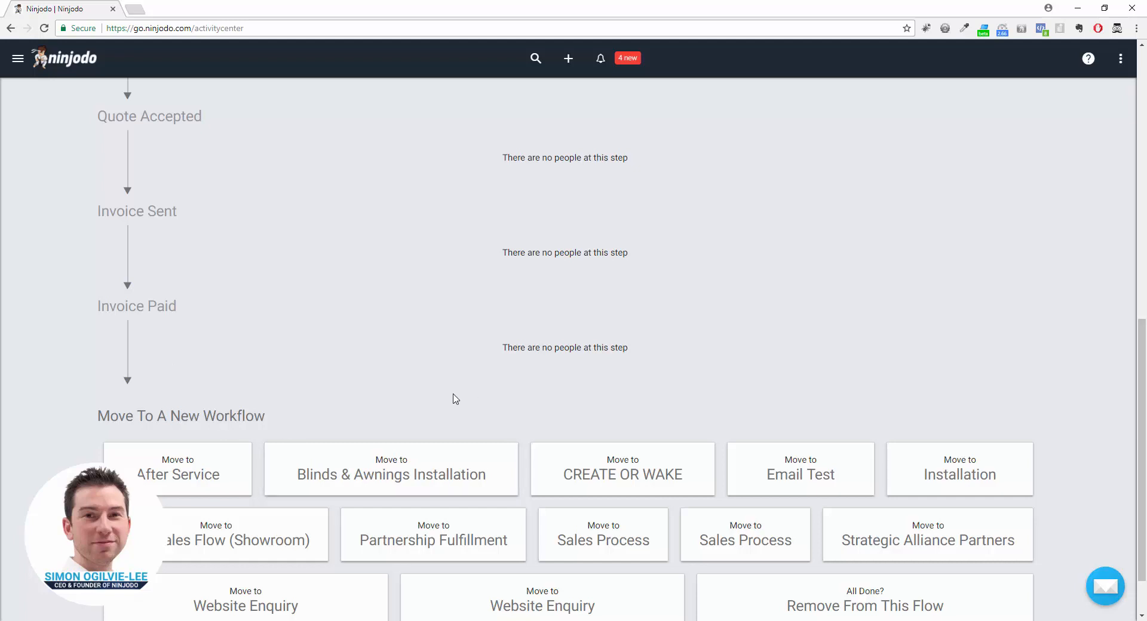
{"action": "scroll", "coordinate": [456, 399], "scroll_direction": "up", "scroll_amount": 9}
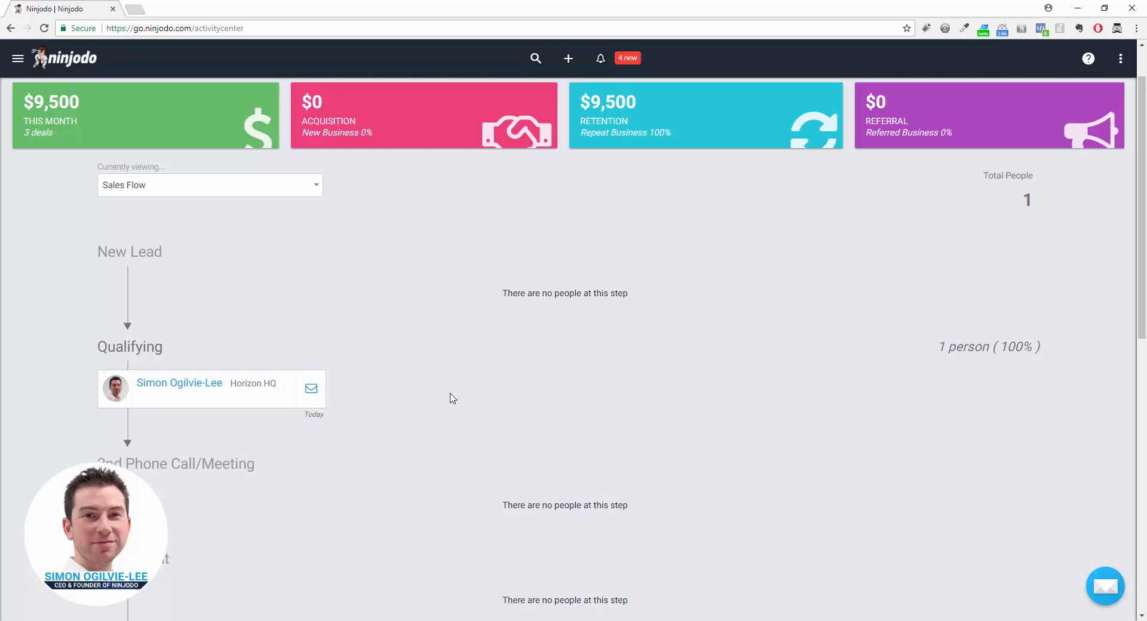
{"action": "scroll", "coordinate": [452, 398], "scroll_direction": "down", "scroll_amount": 3}
{"action": "scroll", "coordinate": [183, 412], "scroll_direction": "down", "scroll_amount": 3}
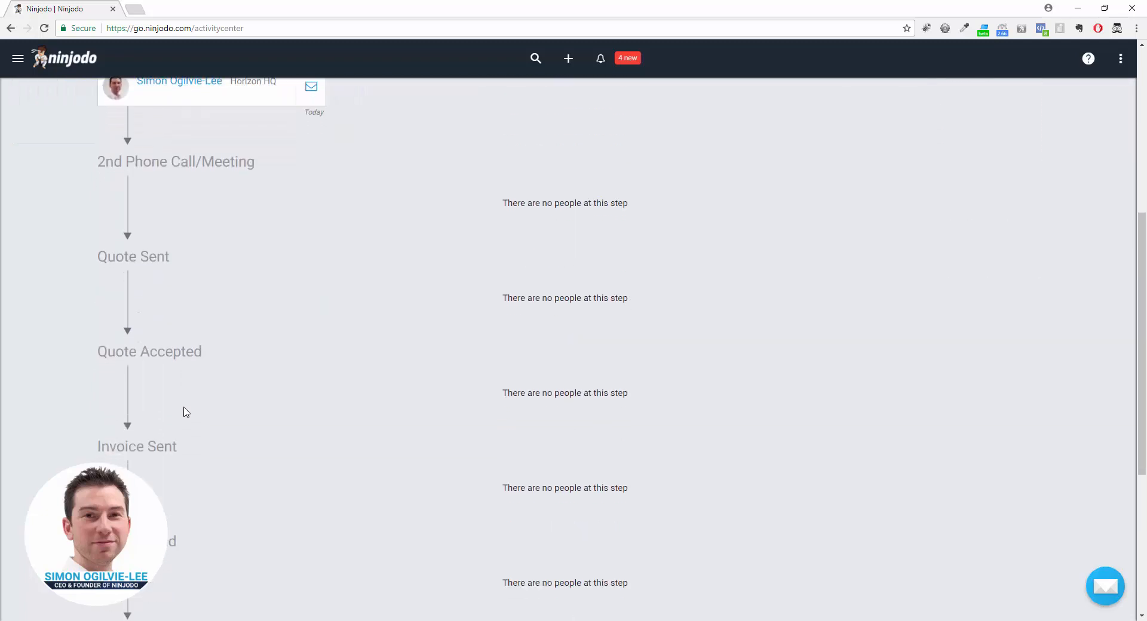